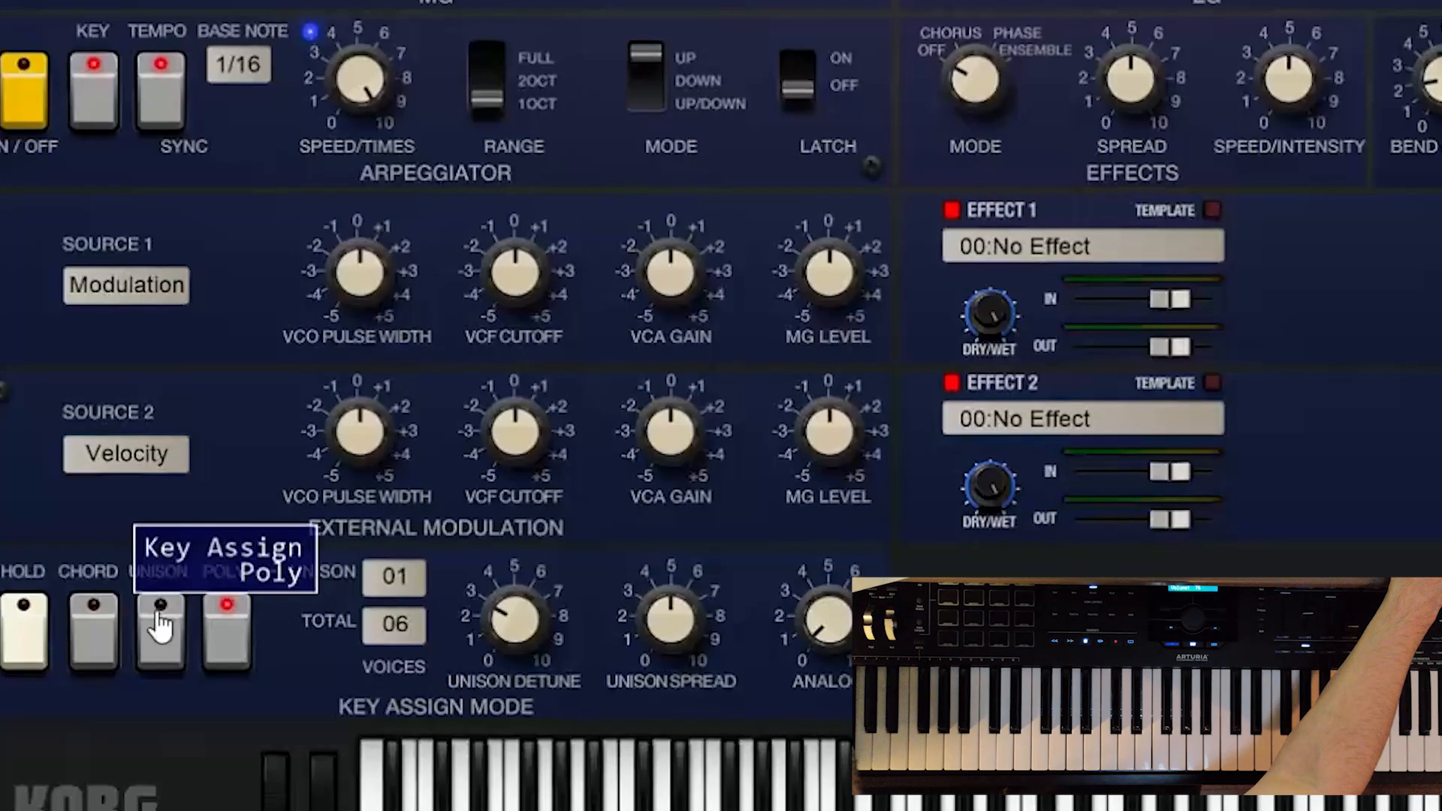
# - Switch the key assign mode to Unison with near-minimum detune, spread at about 4 and 03 total voices
pyautogui.click(432, 665)
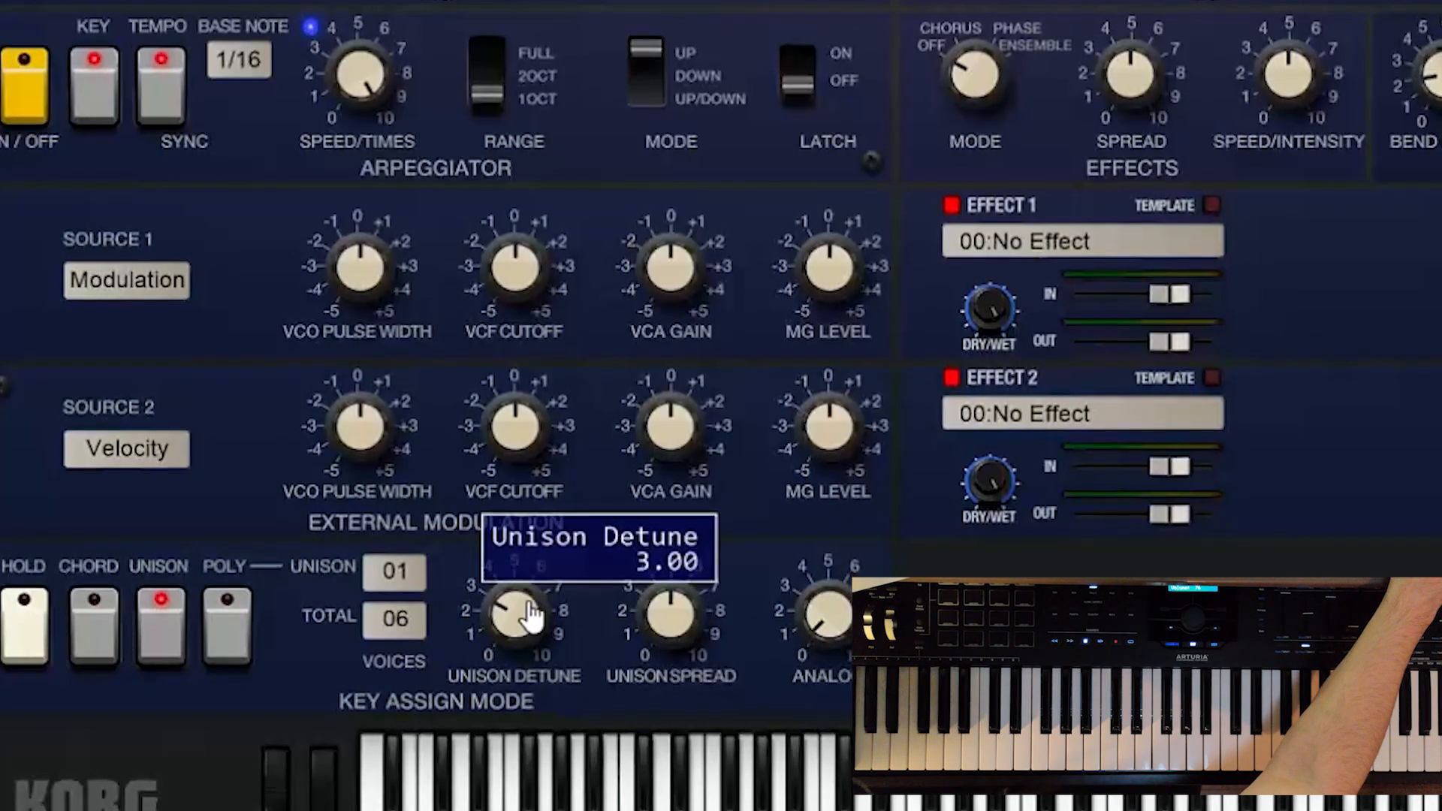
pyautogui.moveTo(515, 611); pyautogui.dragTo(515, 701)
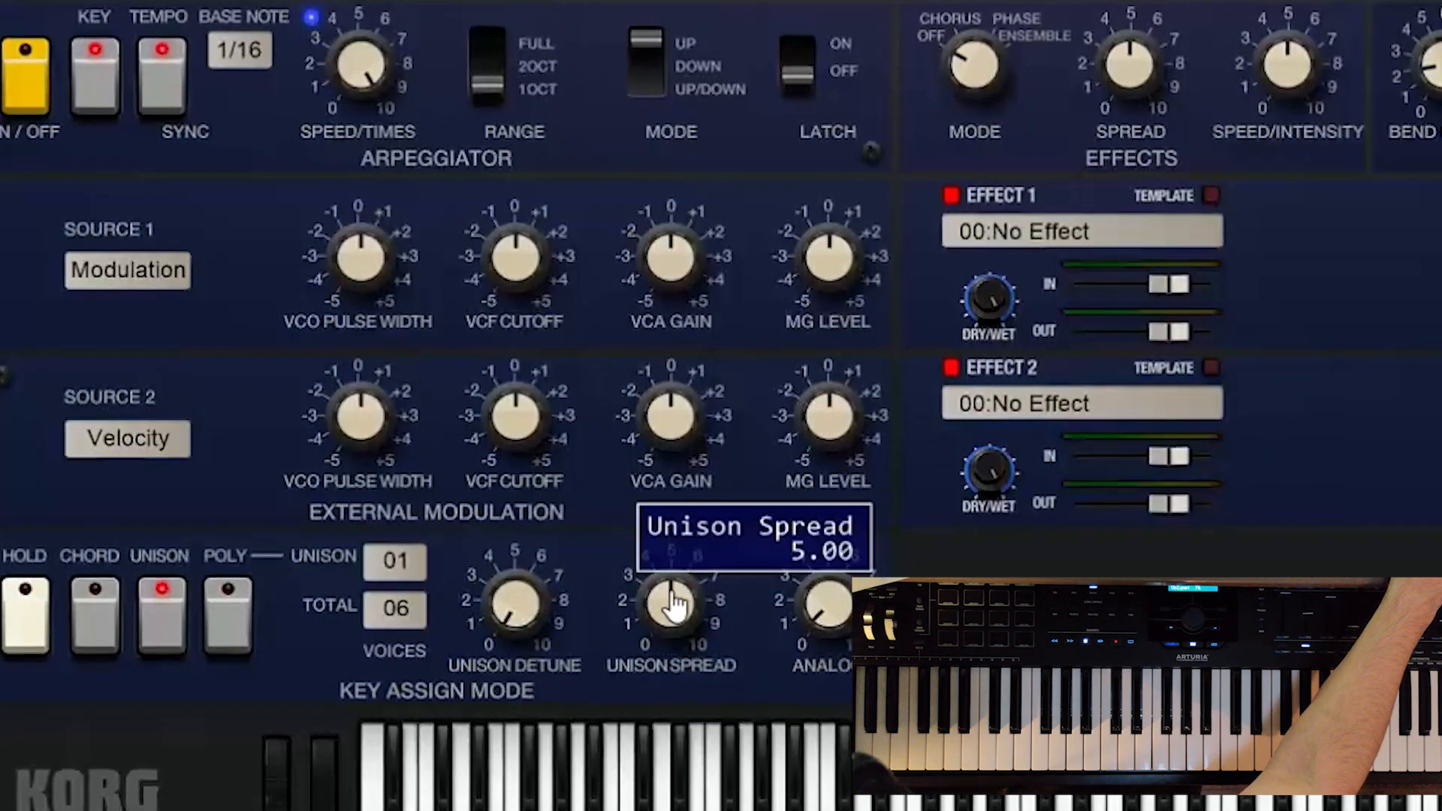
pyautogui.moveTo(674, 599); pyautogui.dragTo(676, 596)
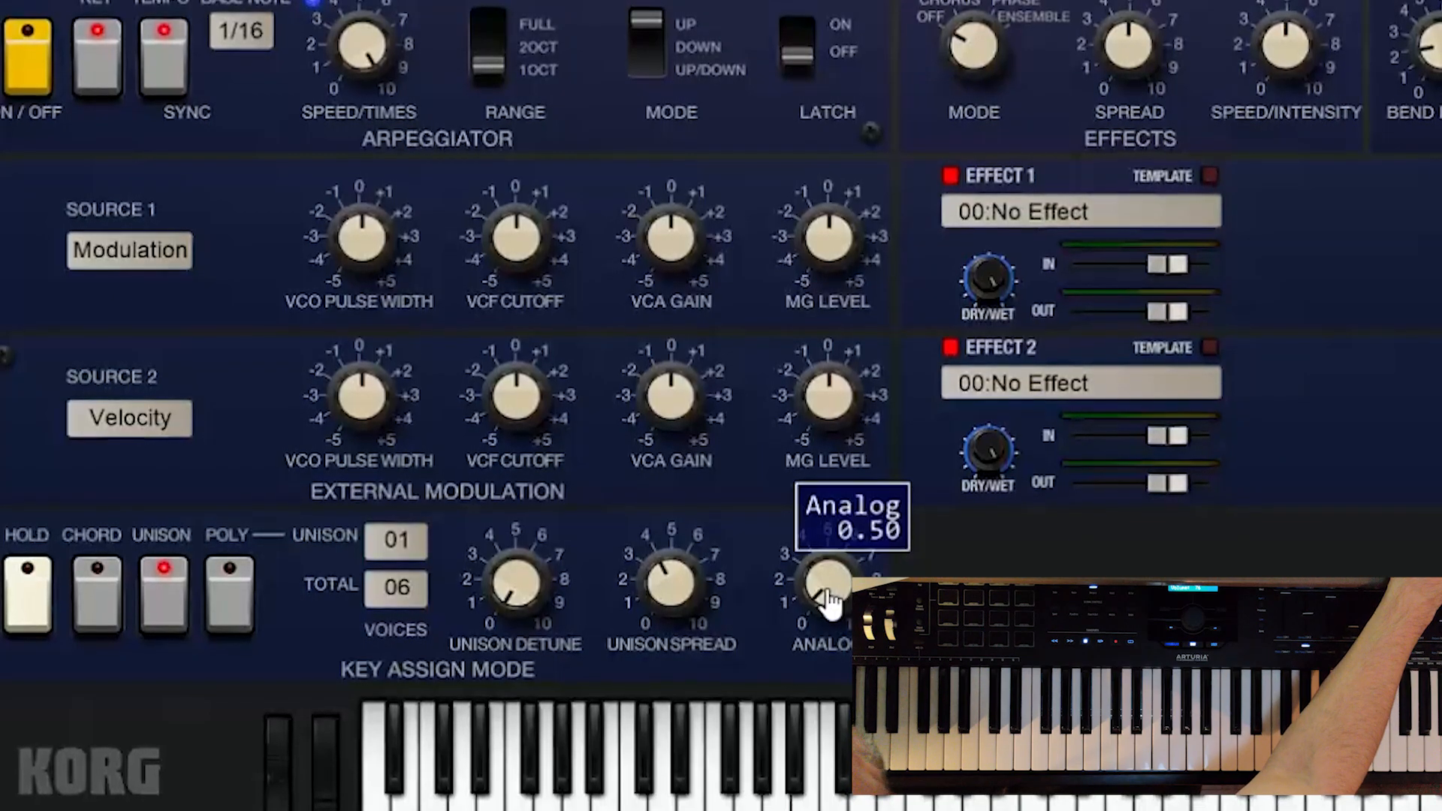
pyautogui.moveTo(396, 588); pyautogui.dragTo(430, 614)
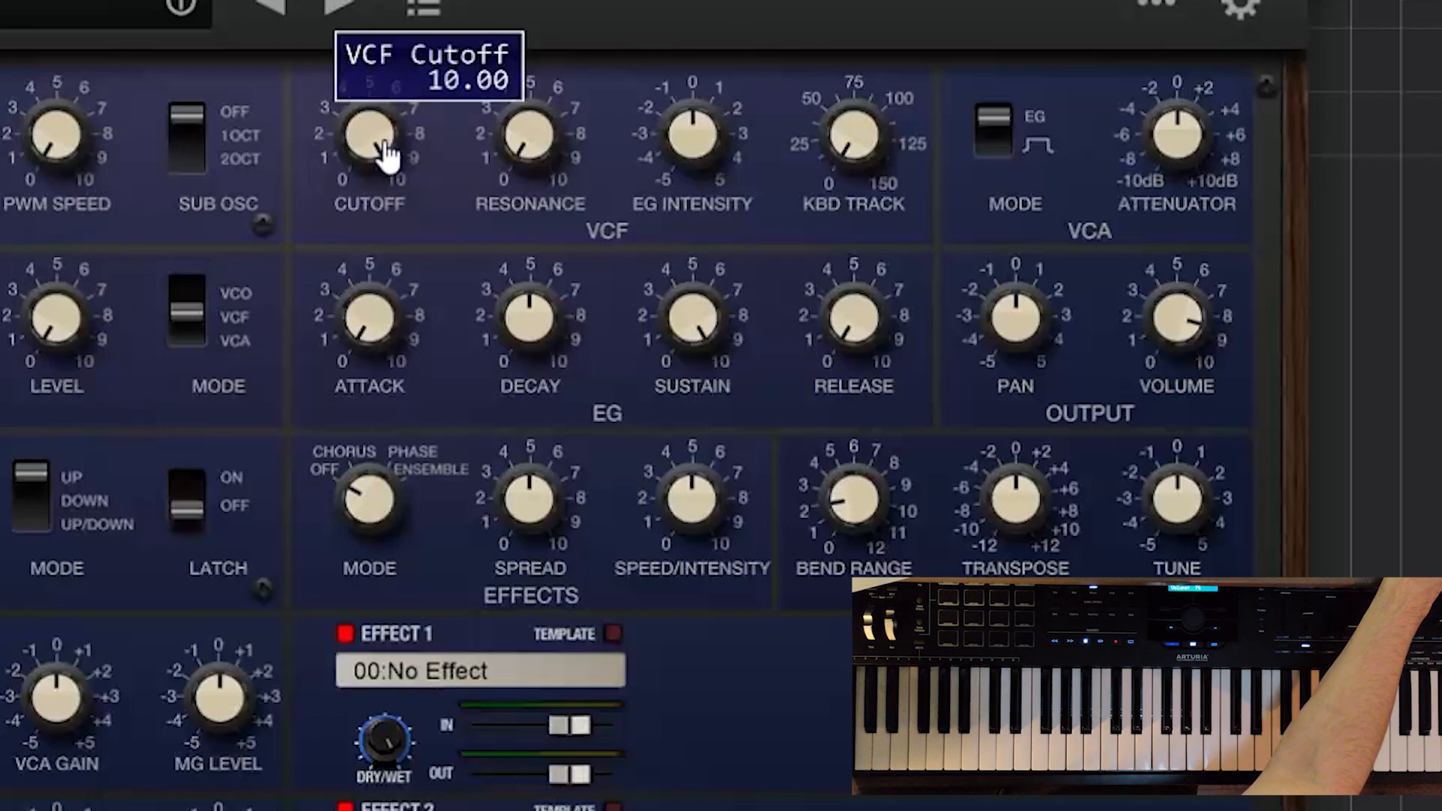
# - Set the VCF cutoff to about 2.3, resonance to about 1.5, EG intensity to about 1.5 and keyboard tracking to 25%
pyautogui.moveTo(387, 154); pyautogui.dragTo(348, 252)
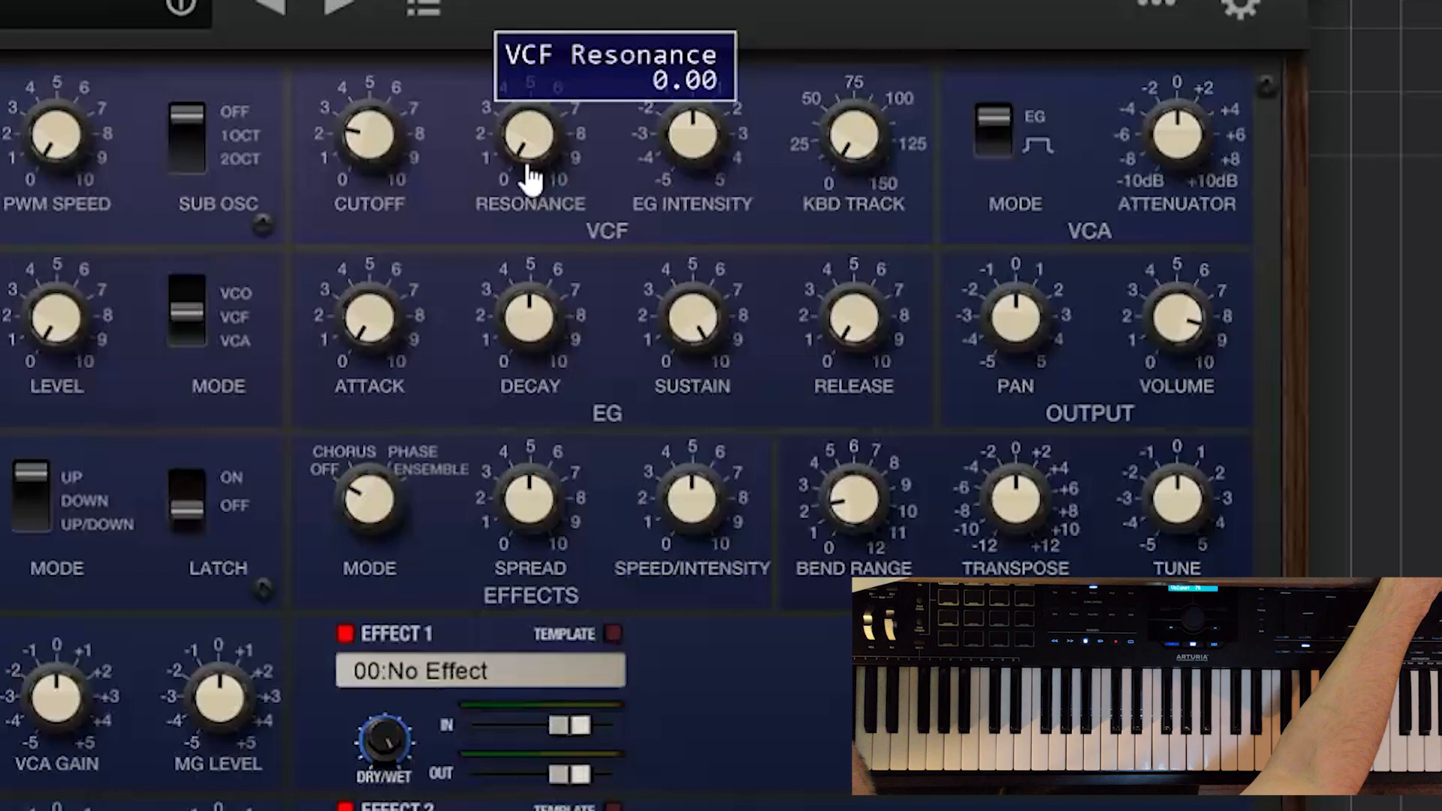
pyautogui.moveTo(532, 178); pyautogui.dragTo(531, 163)
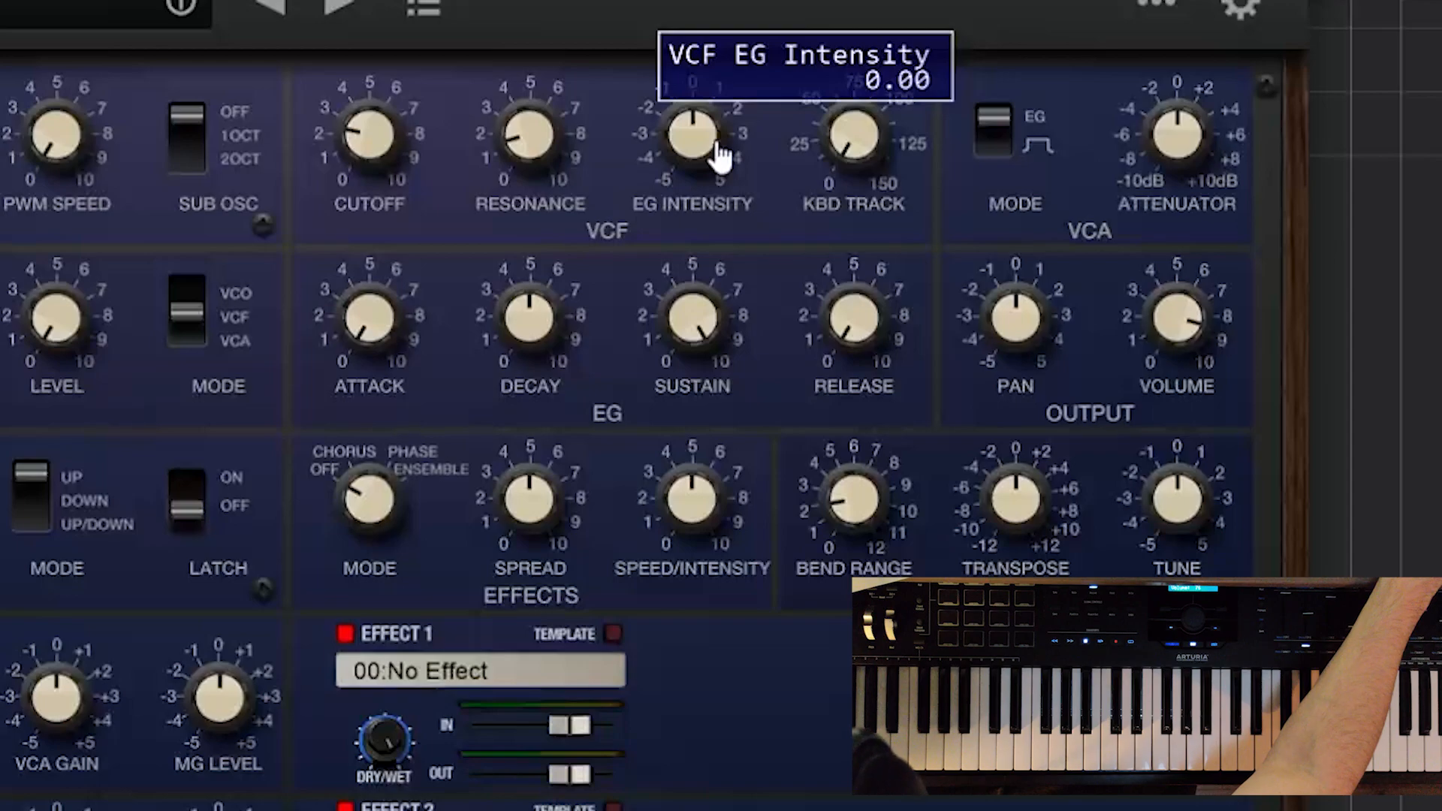
pyautogui.moveTo(719, 156); pyautogui.dragTo(725, 141)
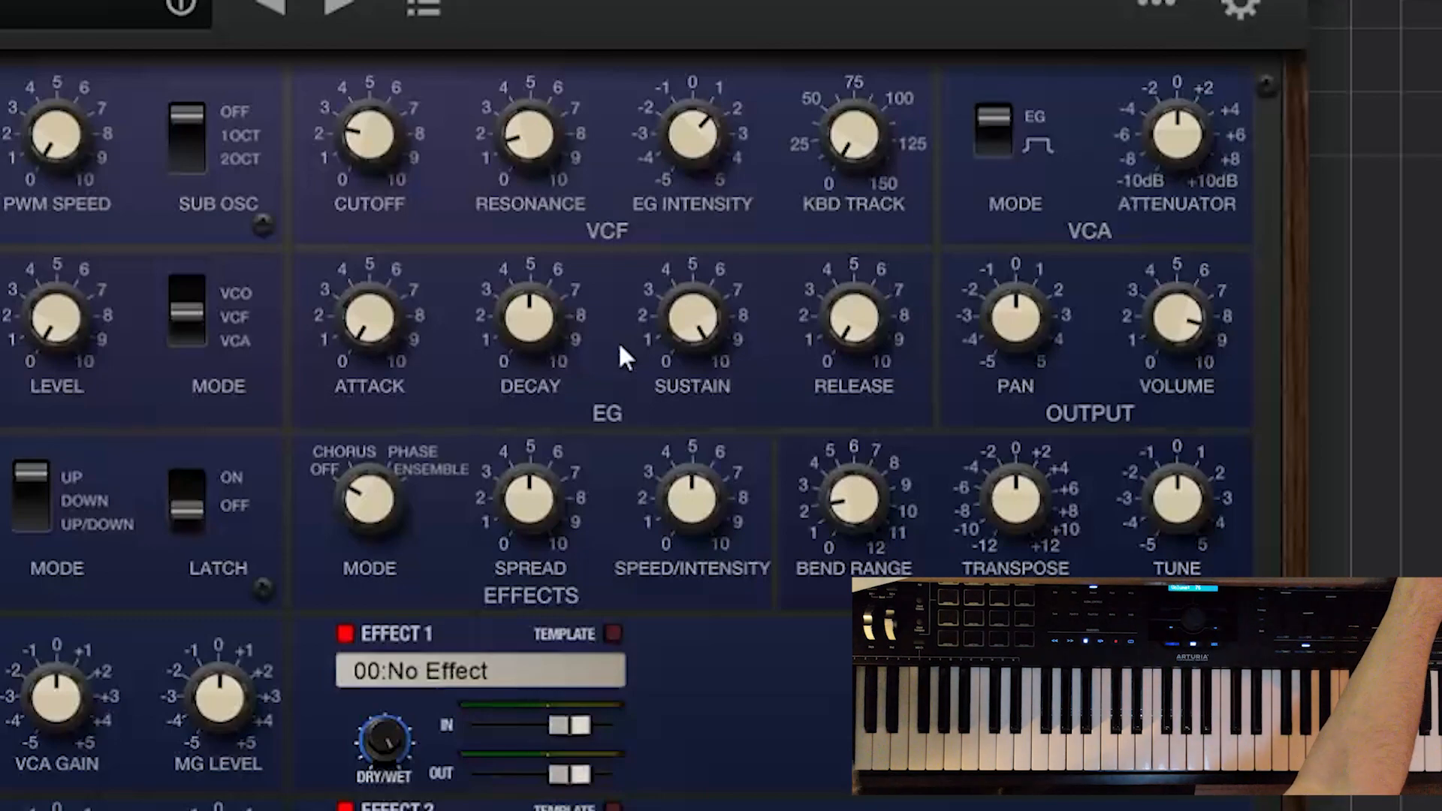
pyautogui.moveTo(851, 183)
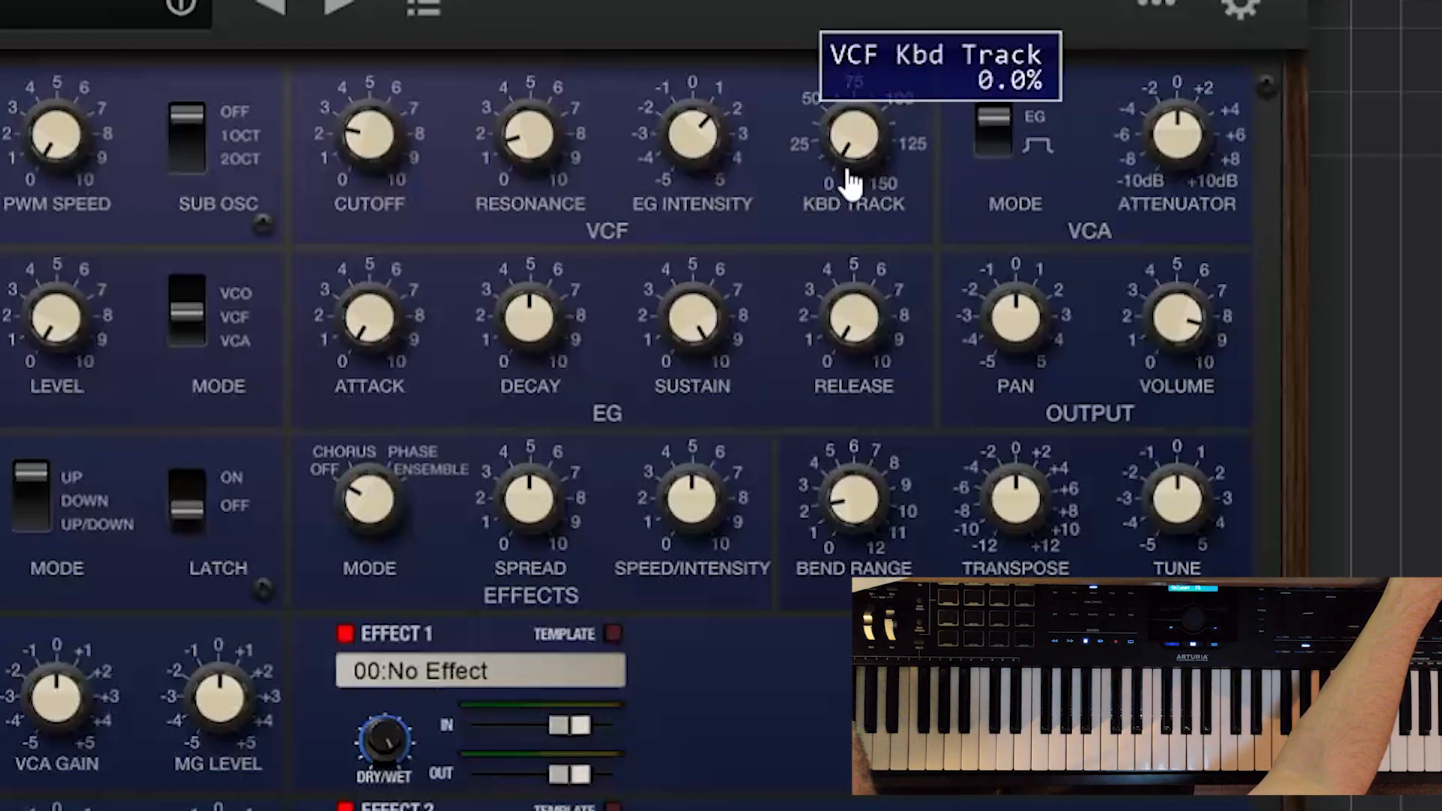
pyautogui.moveTo(851, 182); pyautogui.dragTo(846, 156)
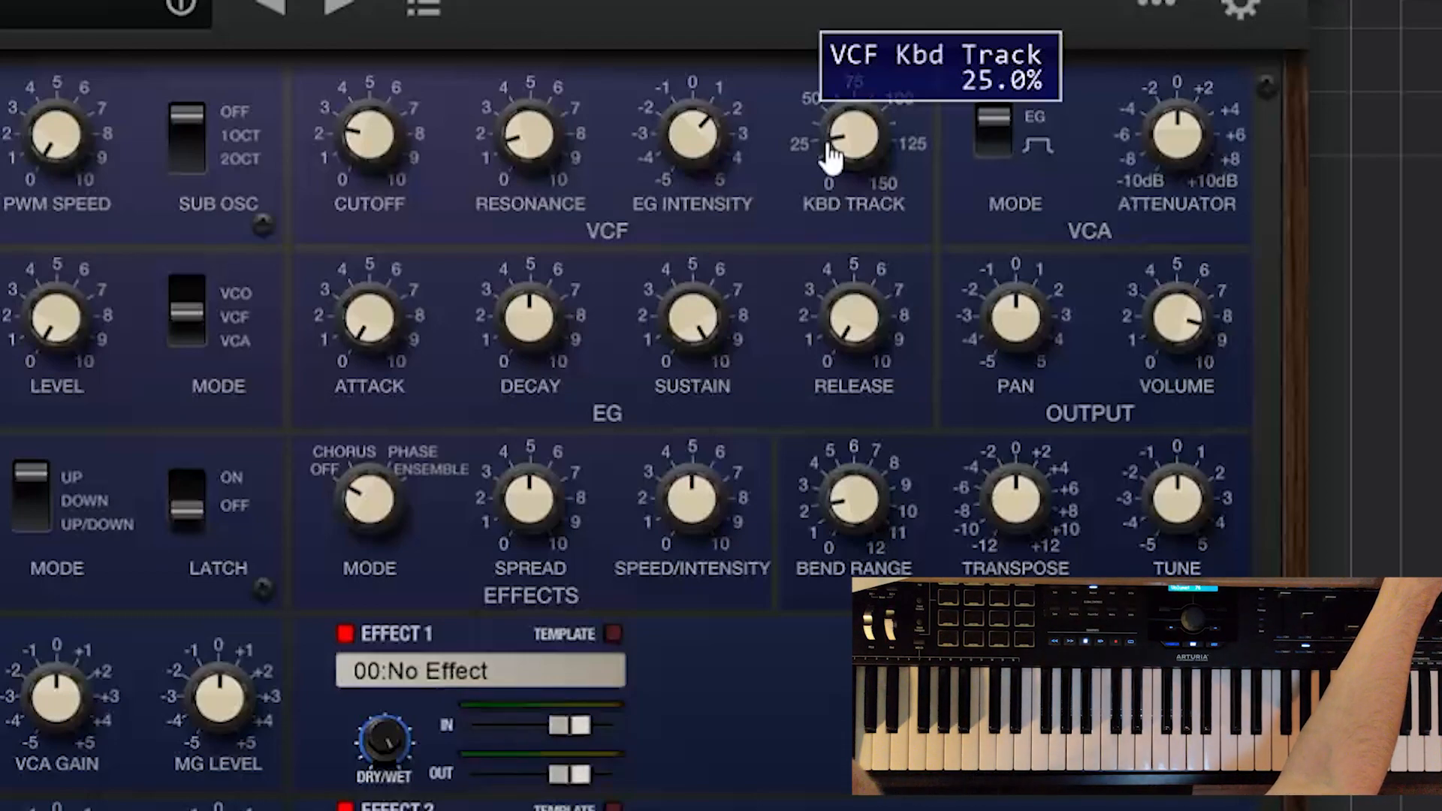
# - Set the EG decay to 3.30, sustain to 3.10 and release to about 1.5, and adjust the VCA attenuator slightly
pyautogui.moveTo(368, 338)
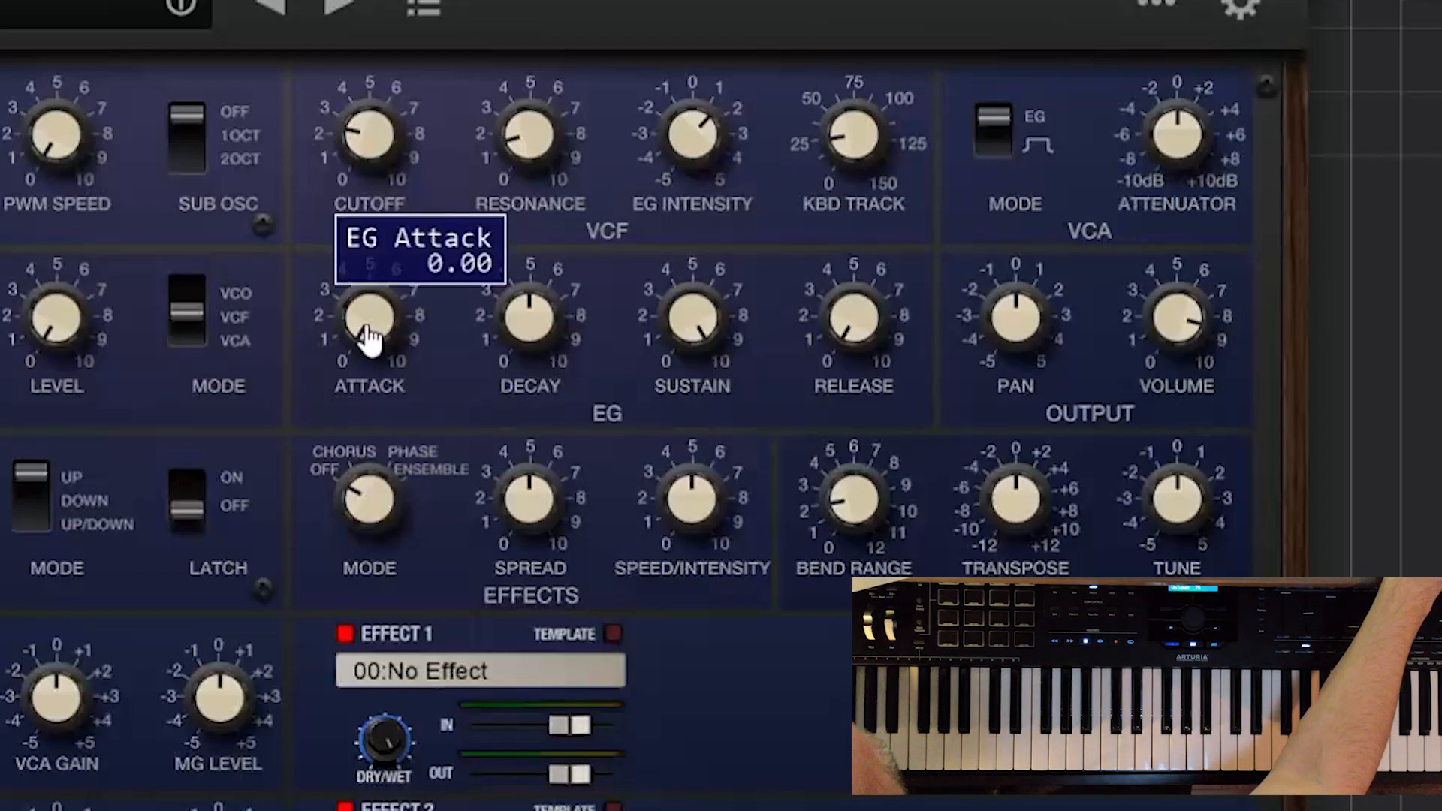
pyautogui.moveTo(539, 324)
pyautogui.moveTo(540, 322); pyautogui.dragTo(525, 336)
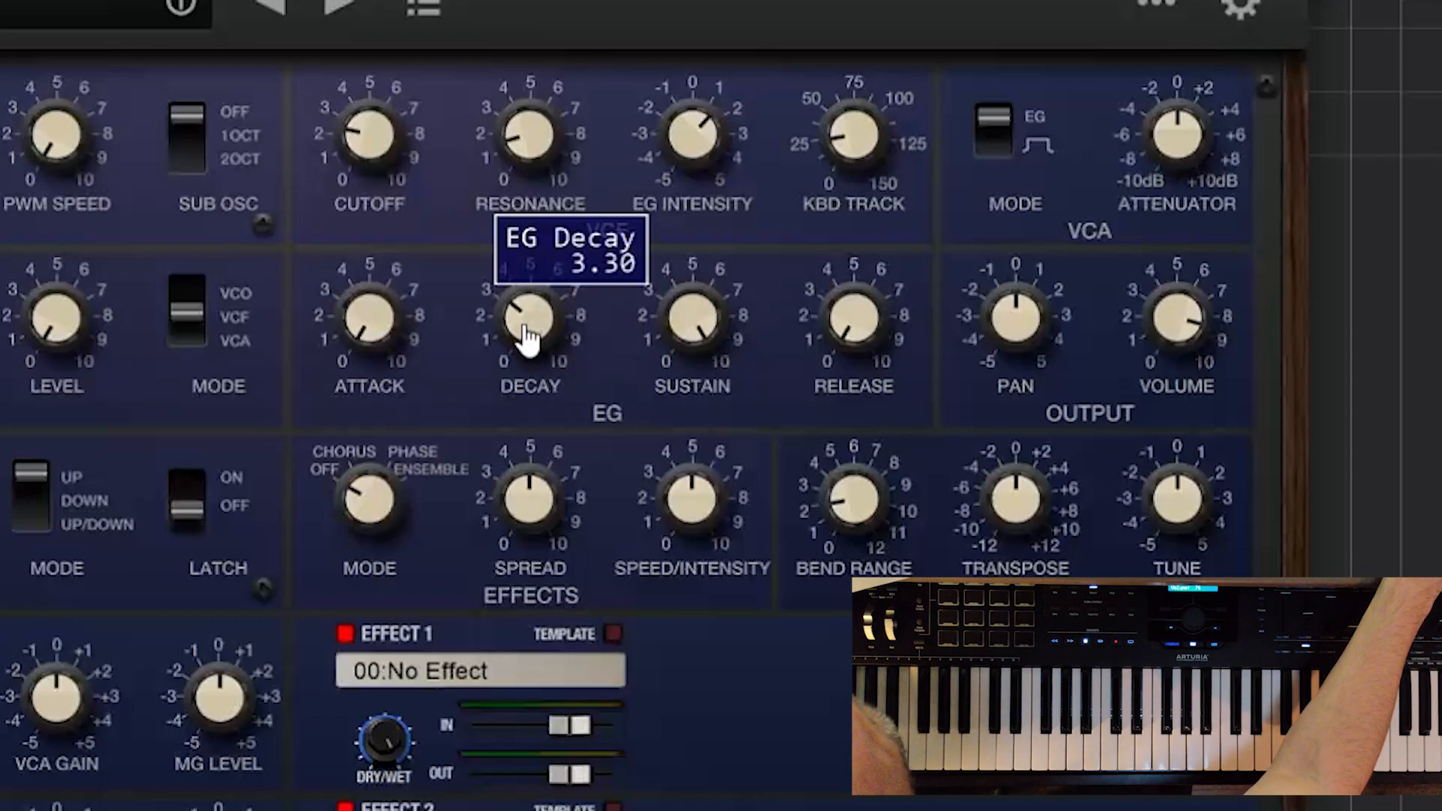
pyautogui.moveTo(682, 346); pyautogui.dragTo(683, 398)
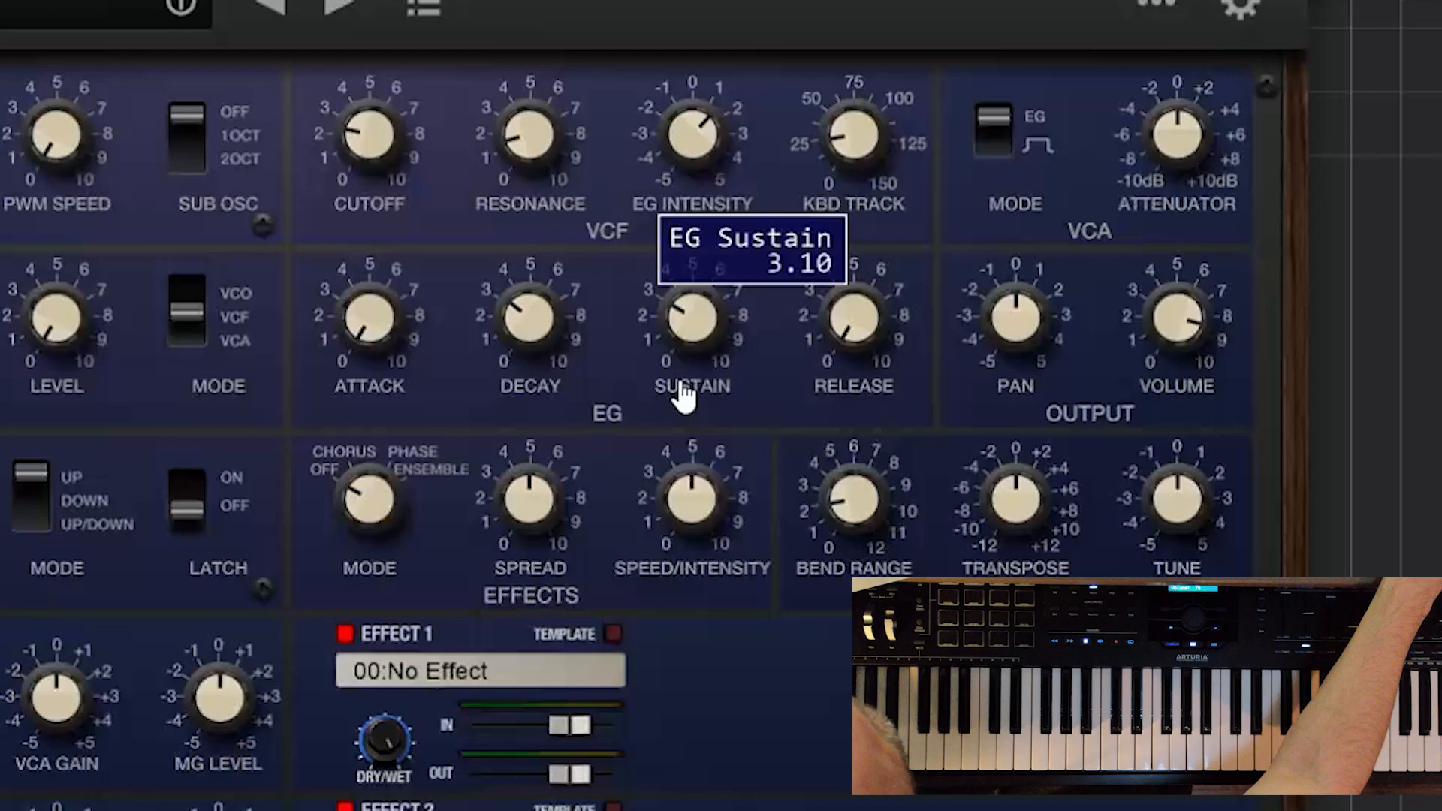
pyautogui.moveTo(851, 330); pyautogui.dragTo(845, 338)
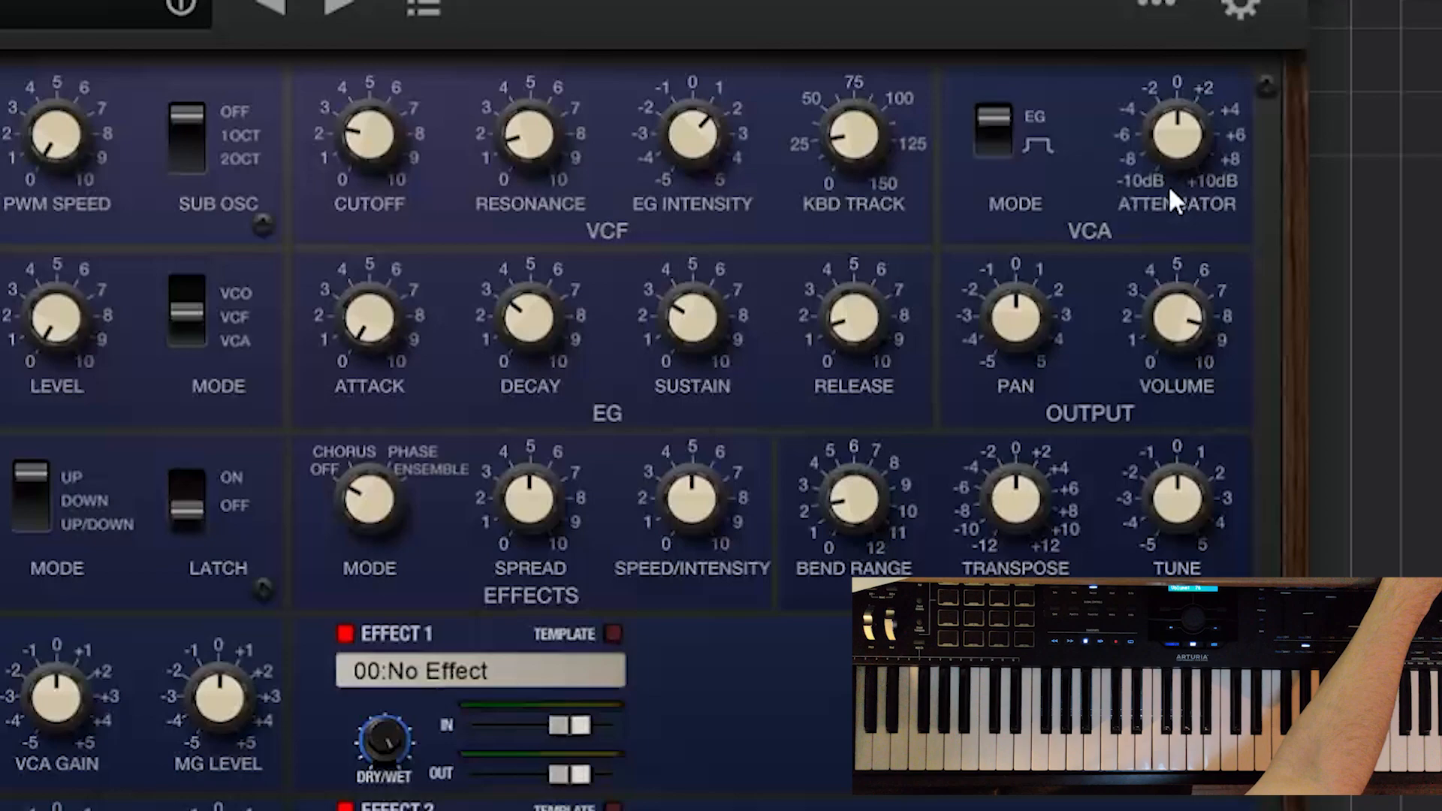
pyautogui.moveTo(1185, 135)
pyautogui.mouseDown()
pyautogui.moveTo(1182, 120)
pyautogui.moveTo(1182, 136)
pyautogui.mouseUp()
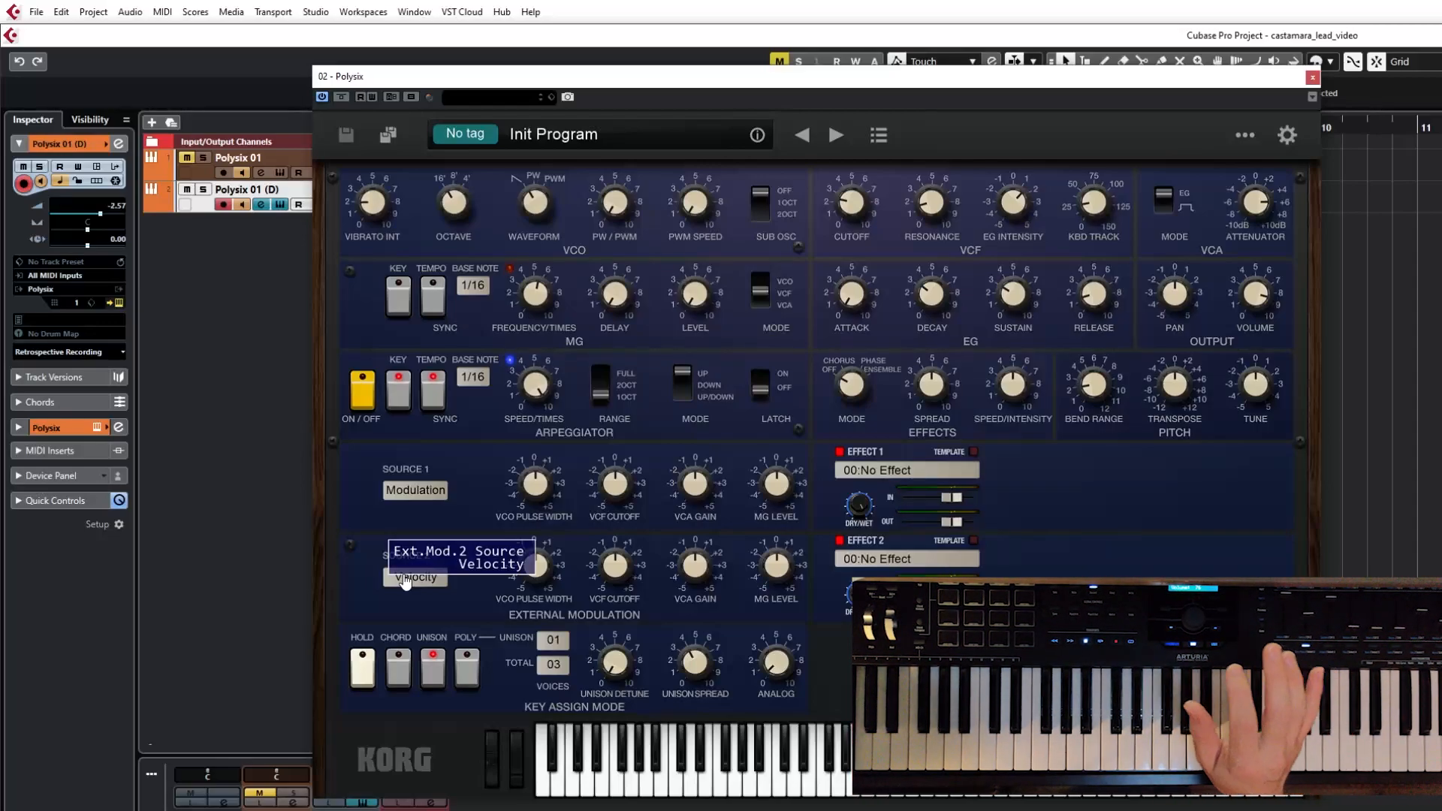
# - Raise the velocity modulation of VCF cutoff to about +1.5 and of VCA gain to about +2 in external modulation source 2
pyautogui.moveTo(627, 568)
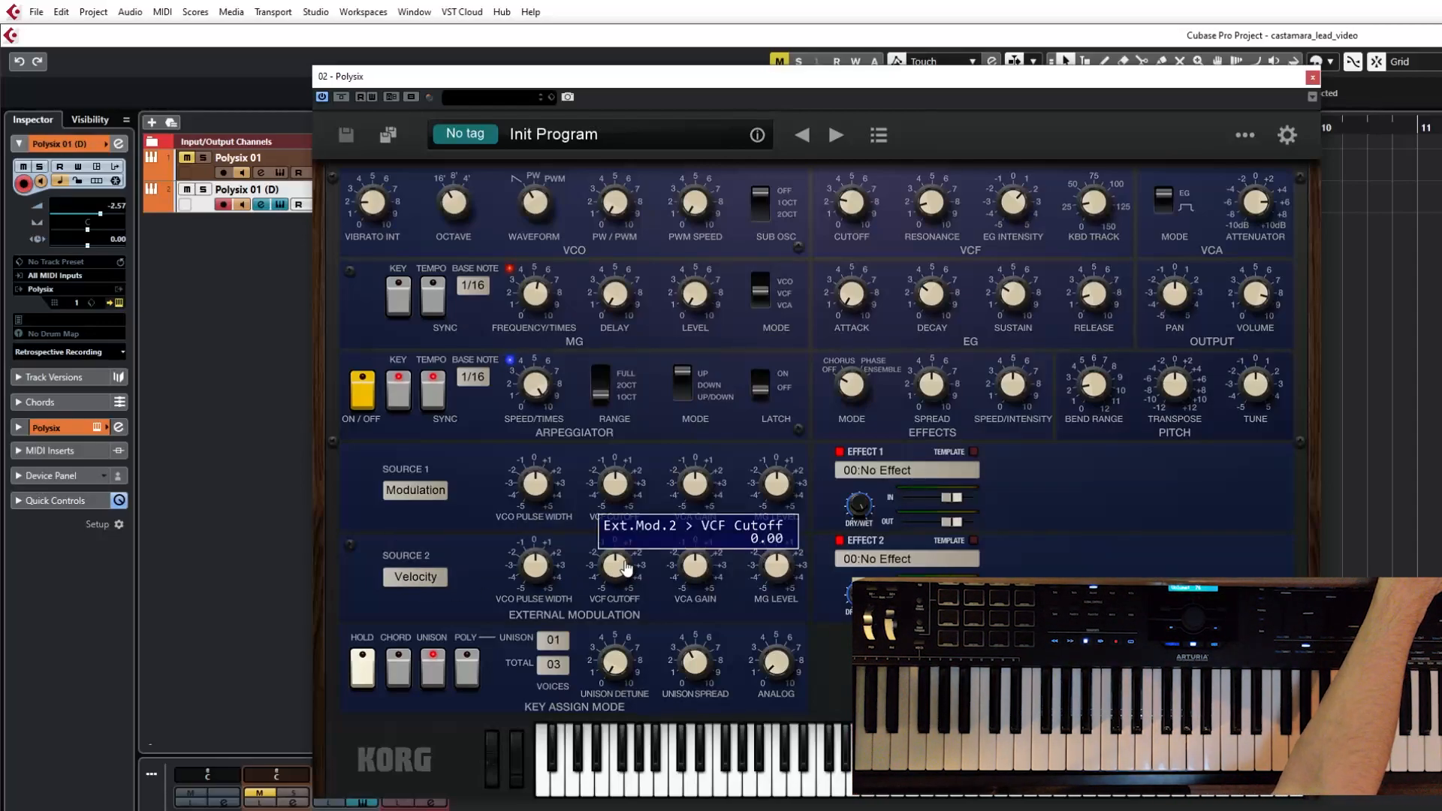
pyautogui.moveTo(444, 589)
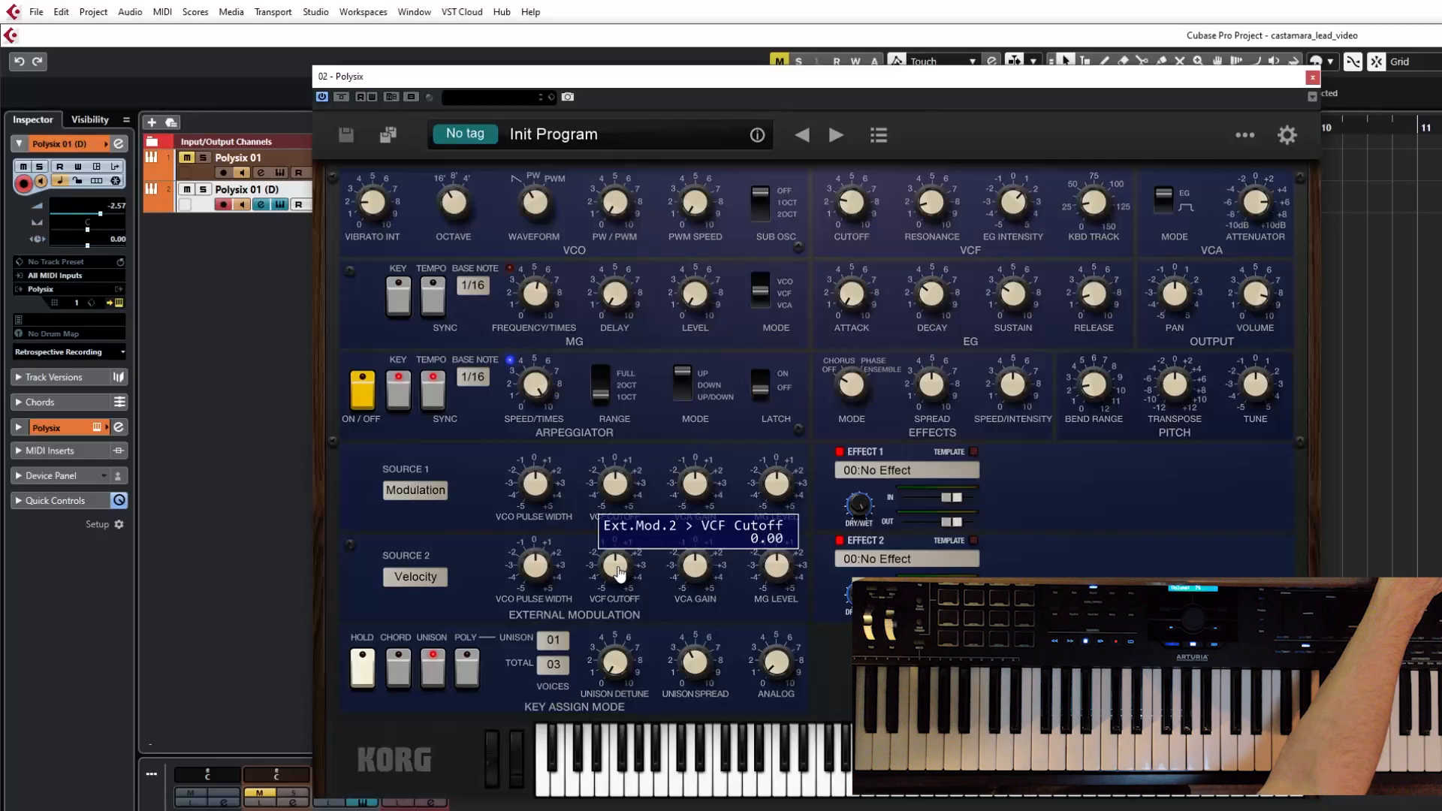
pyautogui.moveTo(620, 573); pyautogui.dragTo(622, 562)
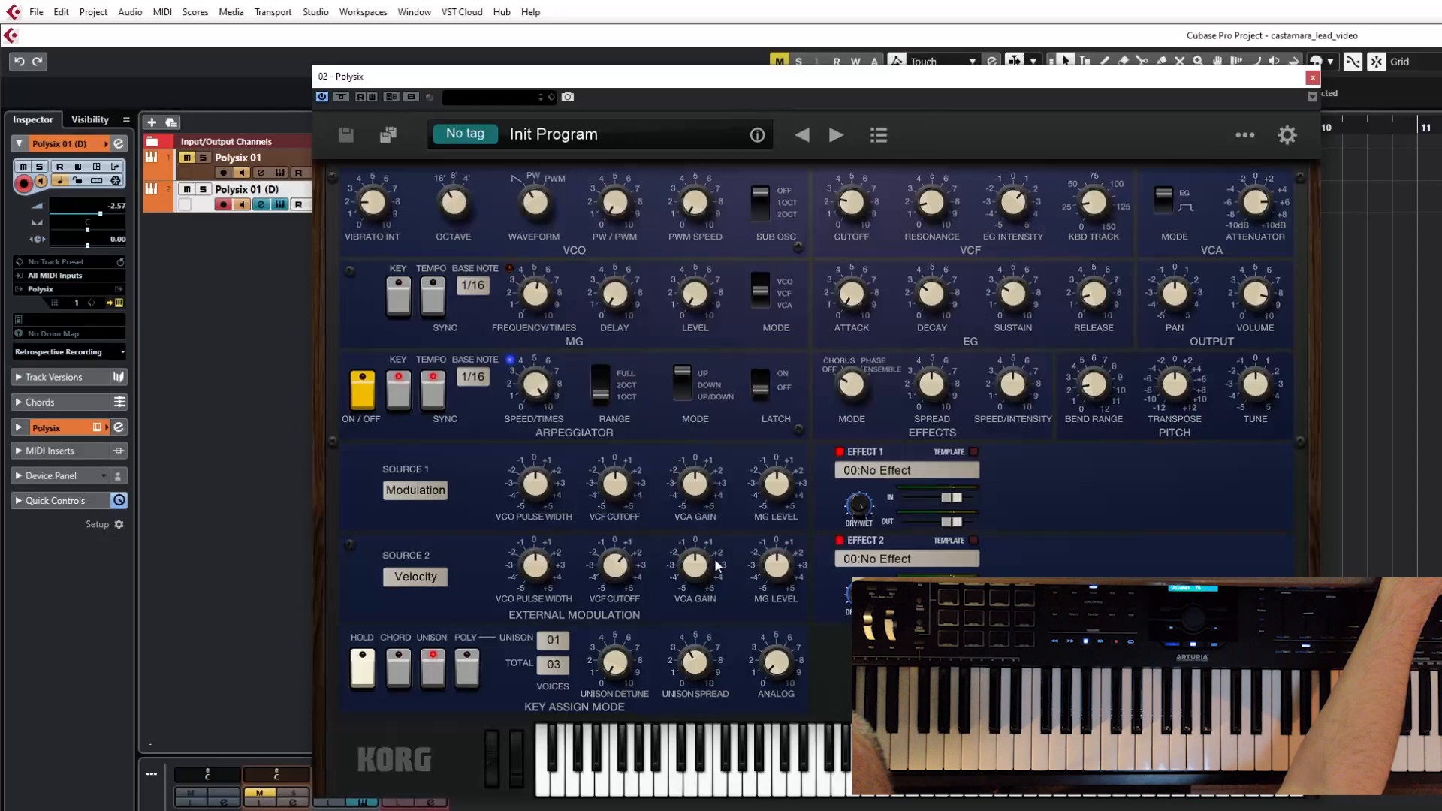
pyautogui.moveTo(712, 560)
pyautogui.moveTo(715, 547); pyautogui.dragTo(716, 552)
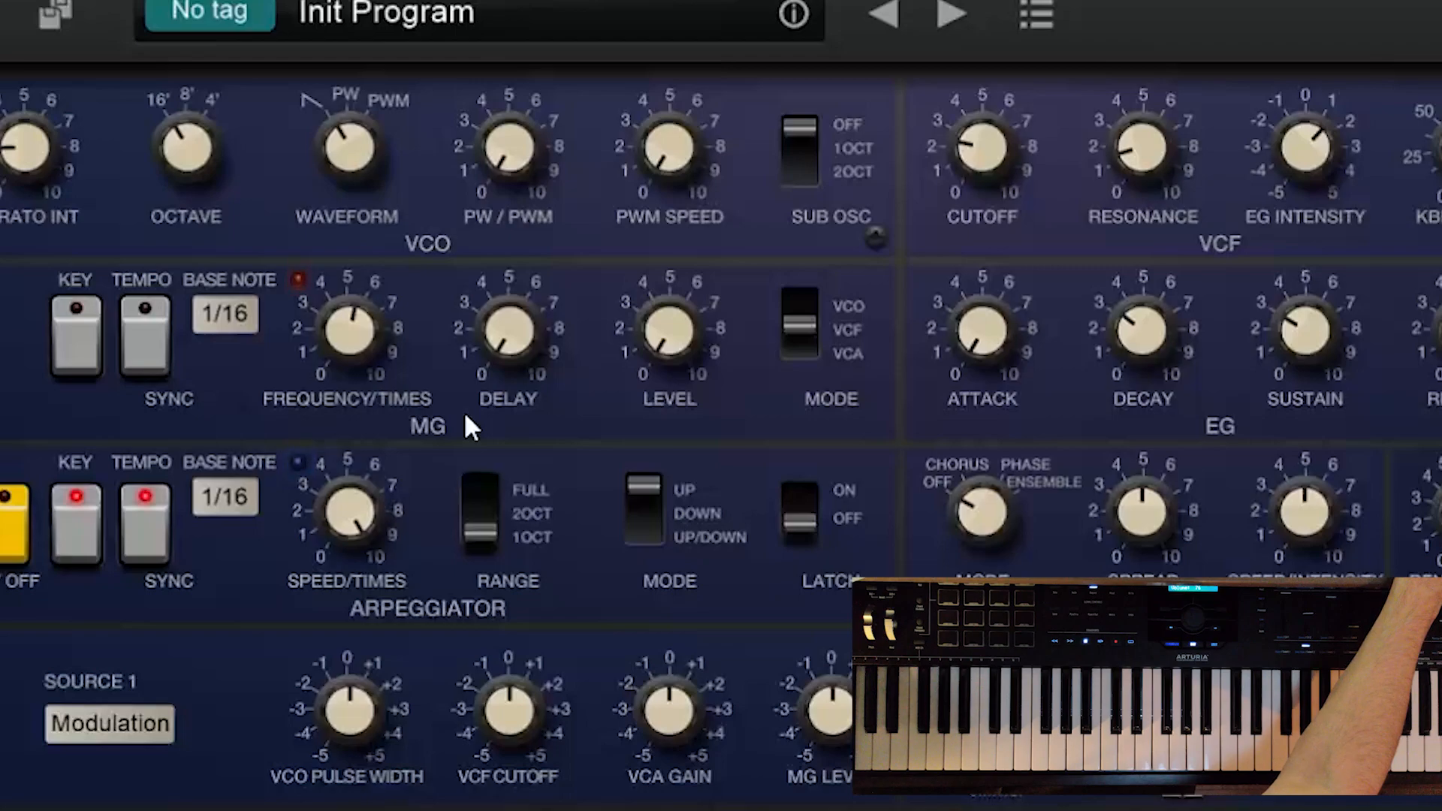
# - Set the MG frequency to 6.10, its delay to 6.00 and its level to 0.10
pyautogui.moveTo(376, 348); pyautogui.dragTo(371, 340)
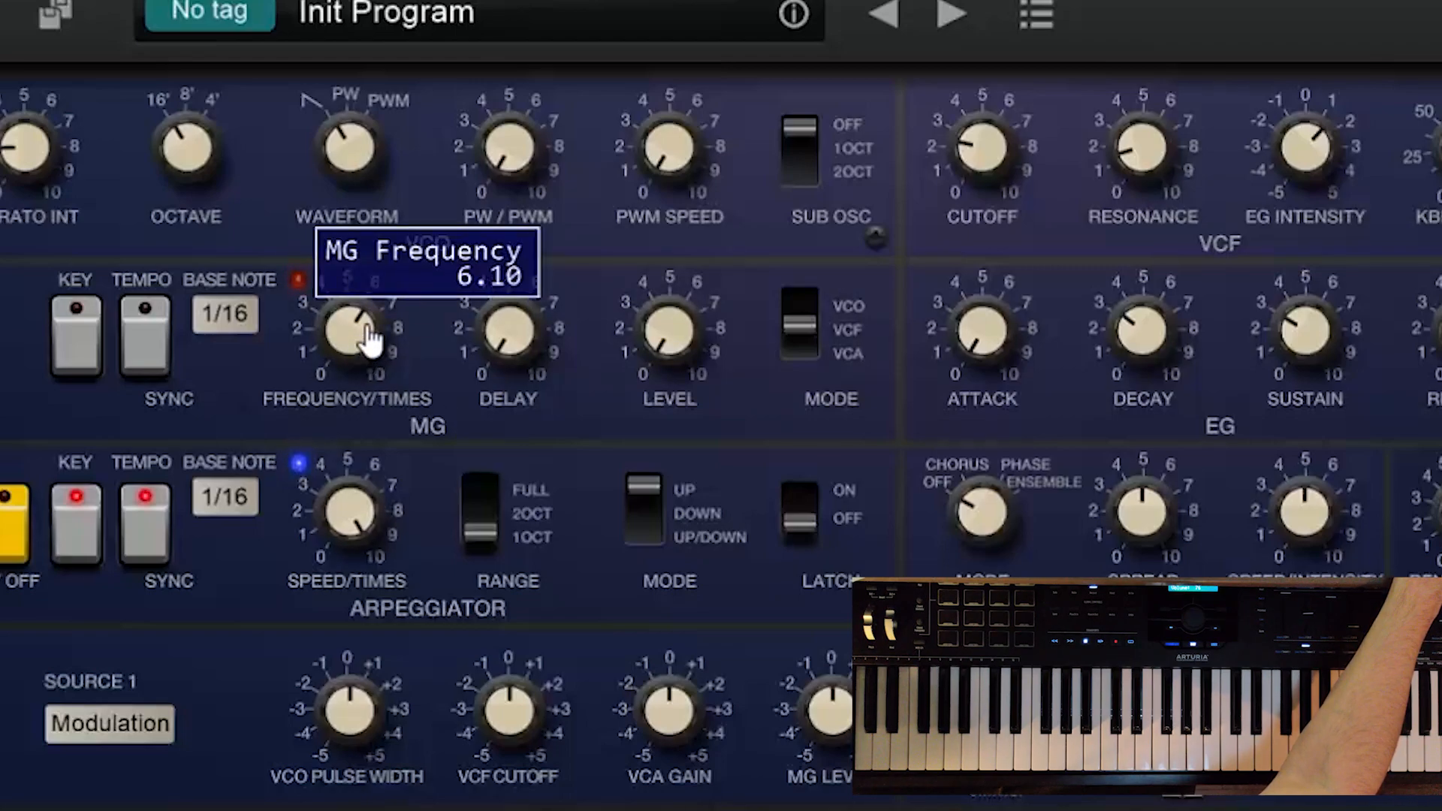
pyautogui.moveTo(505, 365)
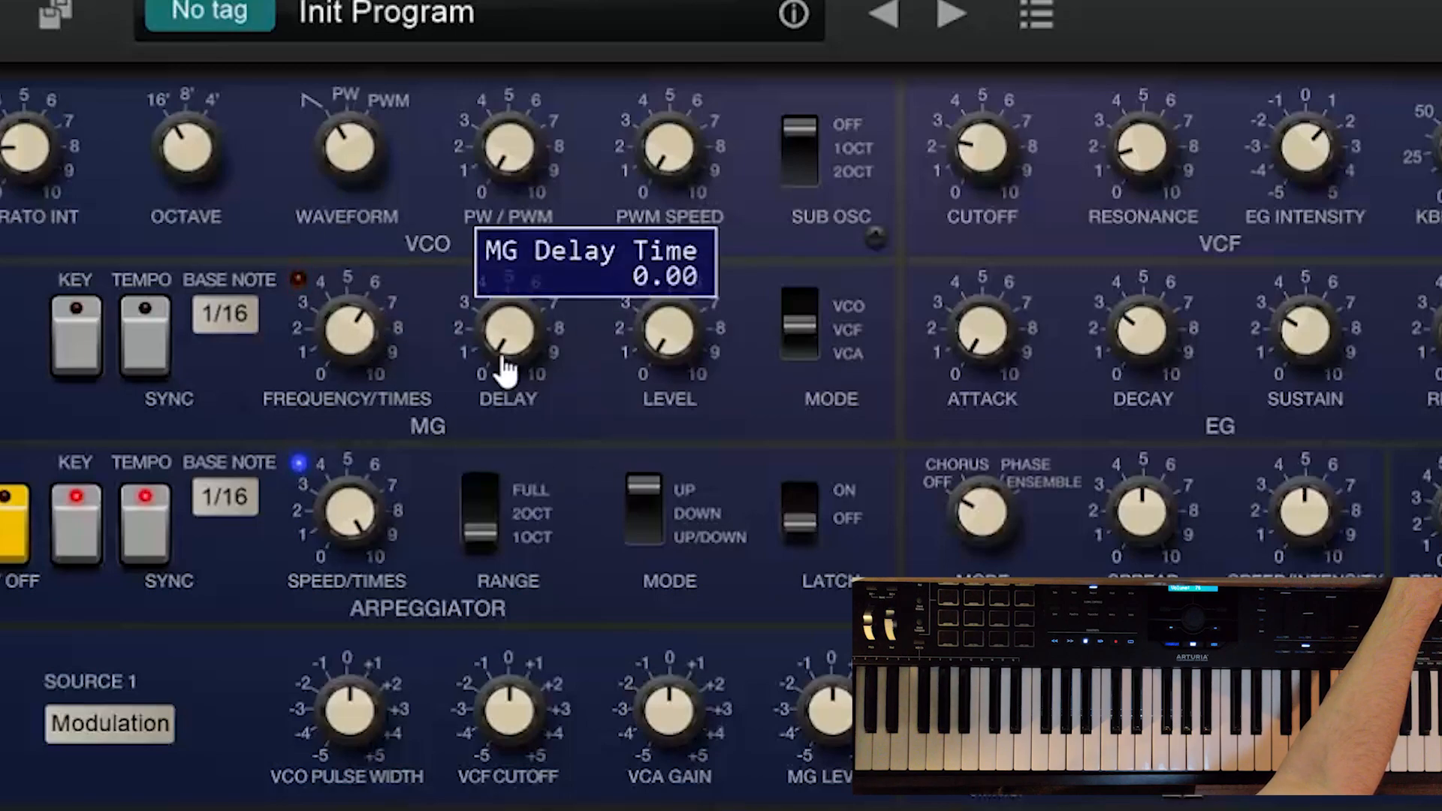
pyautogui.moveTo(505, 363); pyautogui.dragTo(517, 310)
pyautogui.moveTo(666, 363)
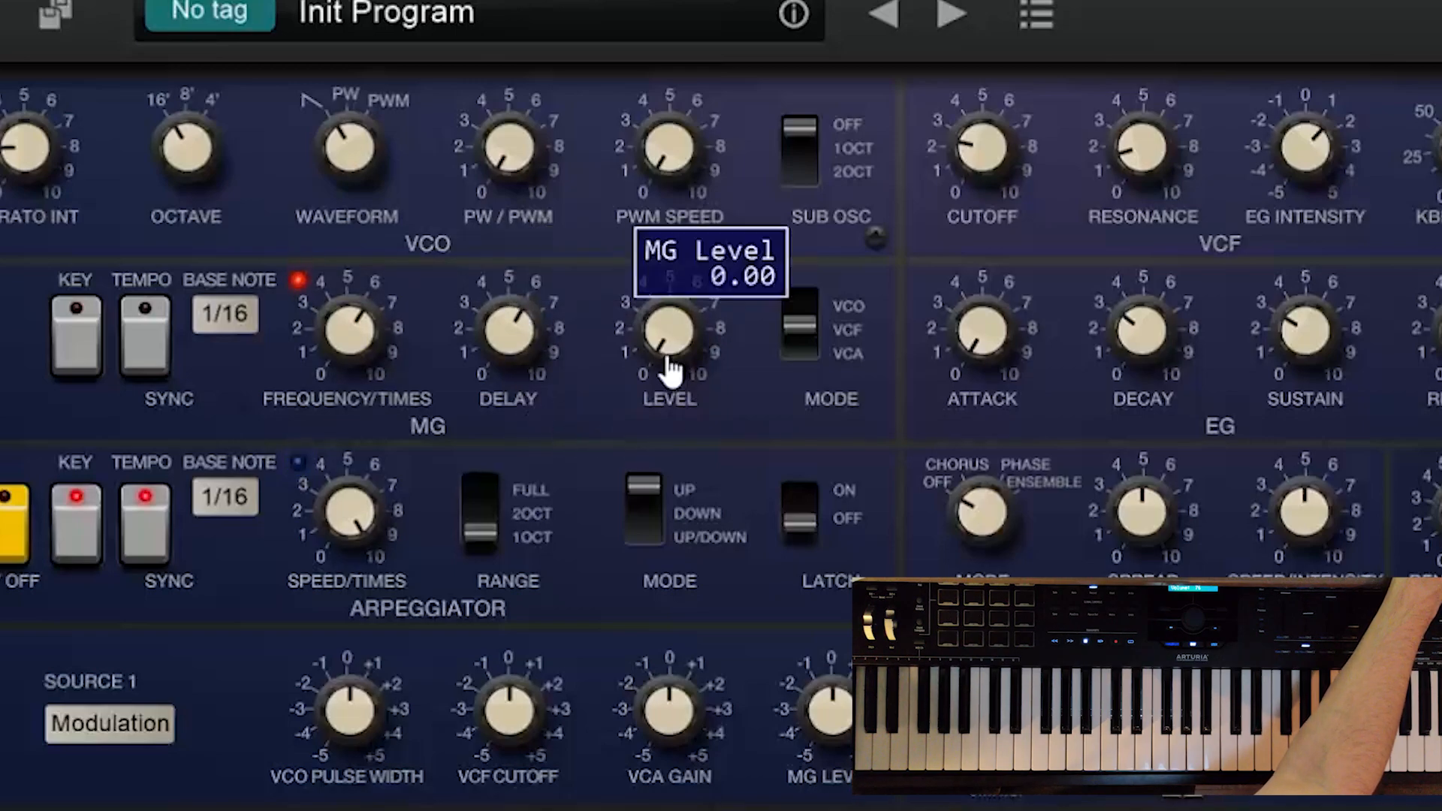
pyautogui.moveTo(667, 368); pyautogui.dragTo(667, 367)
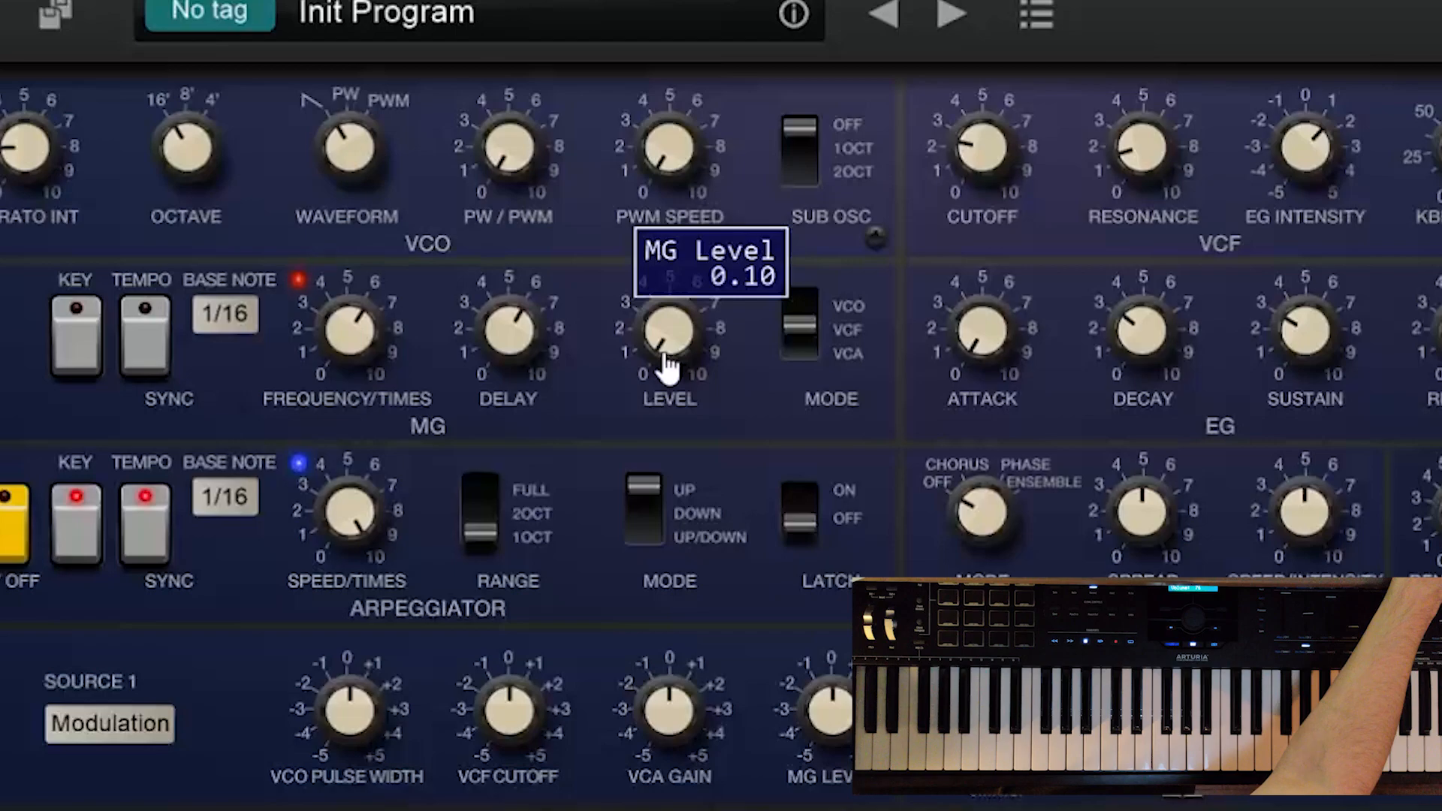
# - Route the MG to the VCO, fine-tune its level and reduce its delay to about 5
pyautogui.moveTo(826, 354)
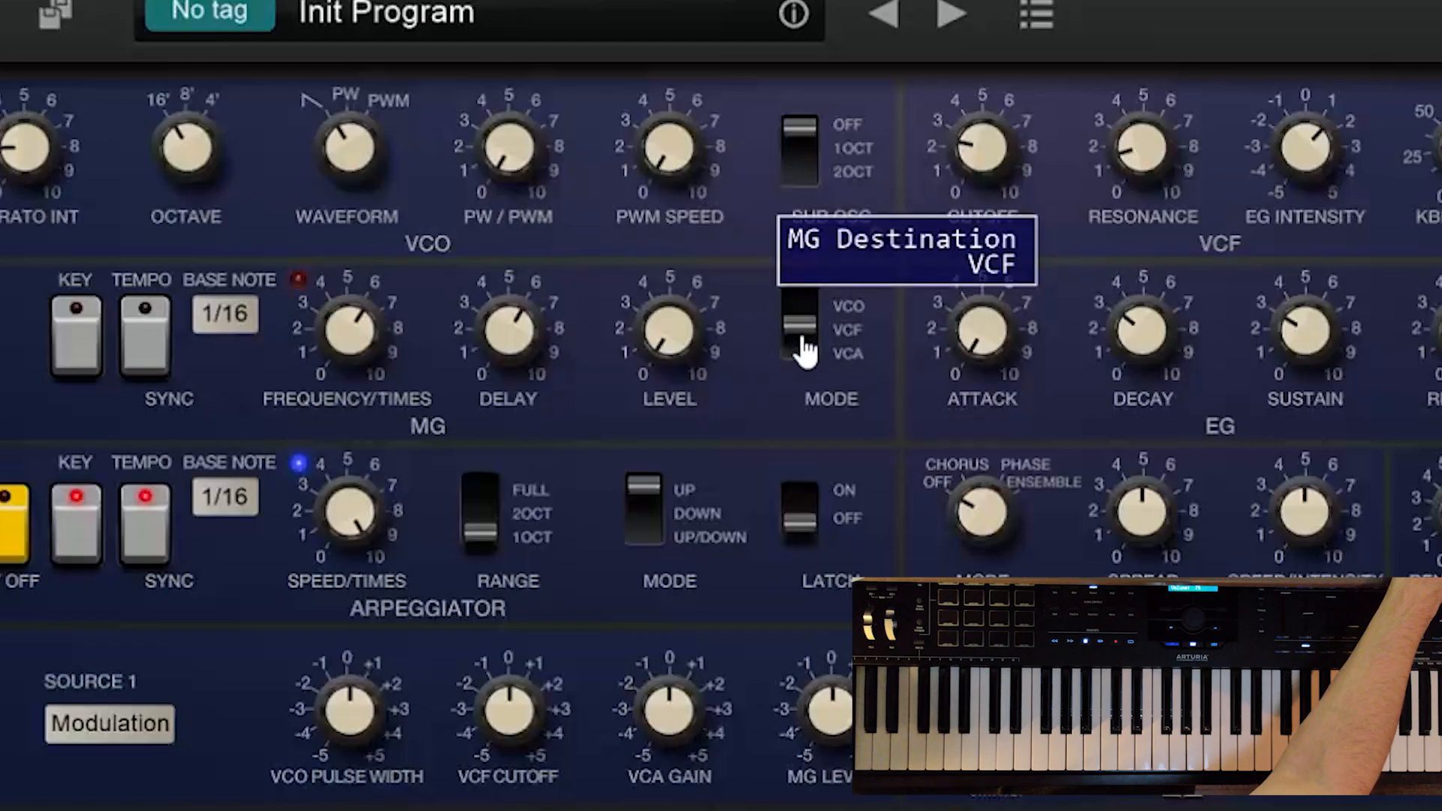
pyautogui.click(801, 338)
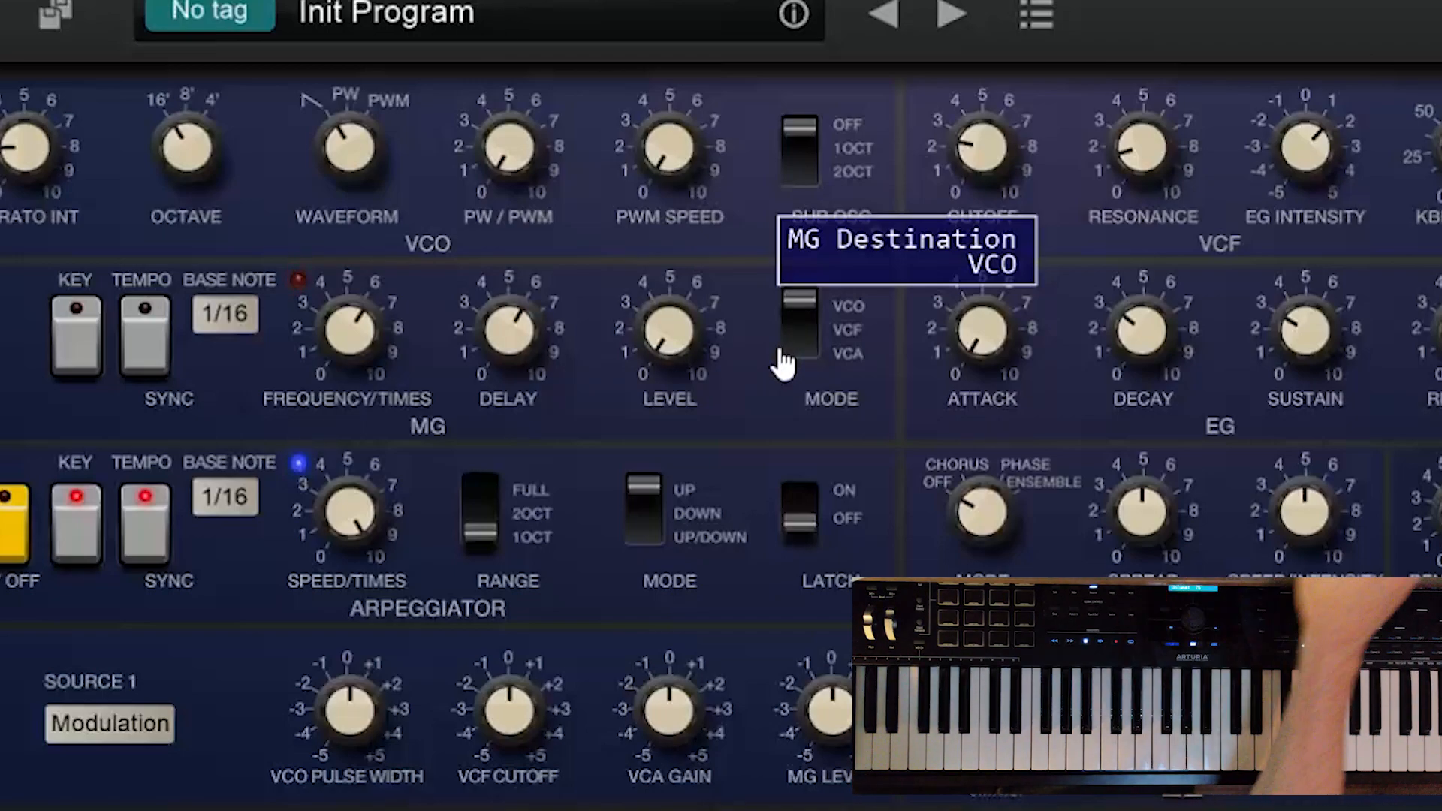
pyautogui.moveTo(492, 346)
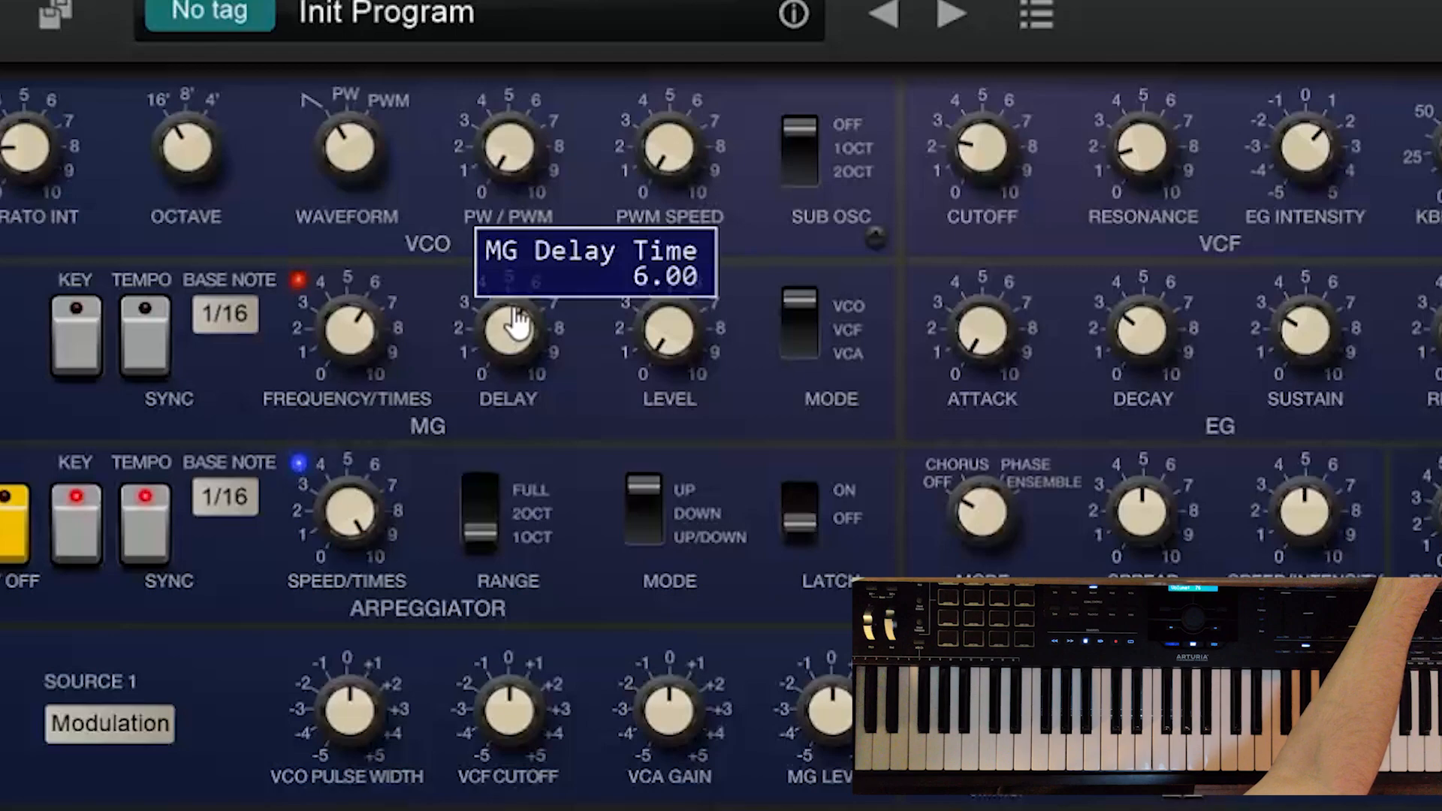
pyautogui.moveTo(368, 342)
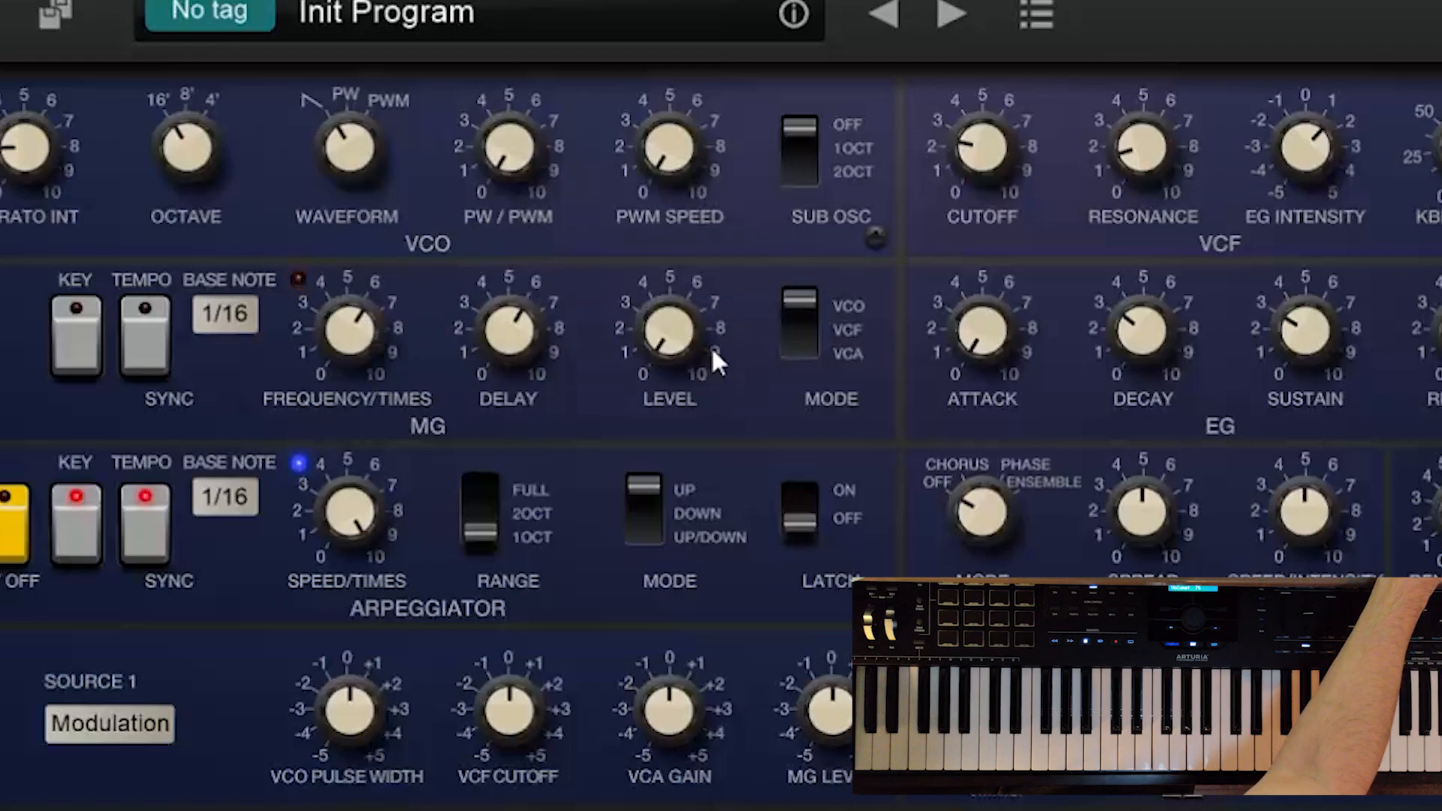
pyautogui.moveTo(801, 349)
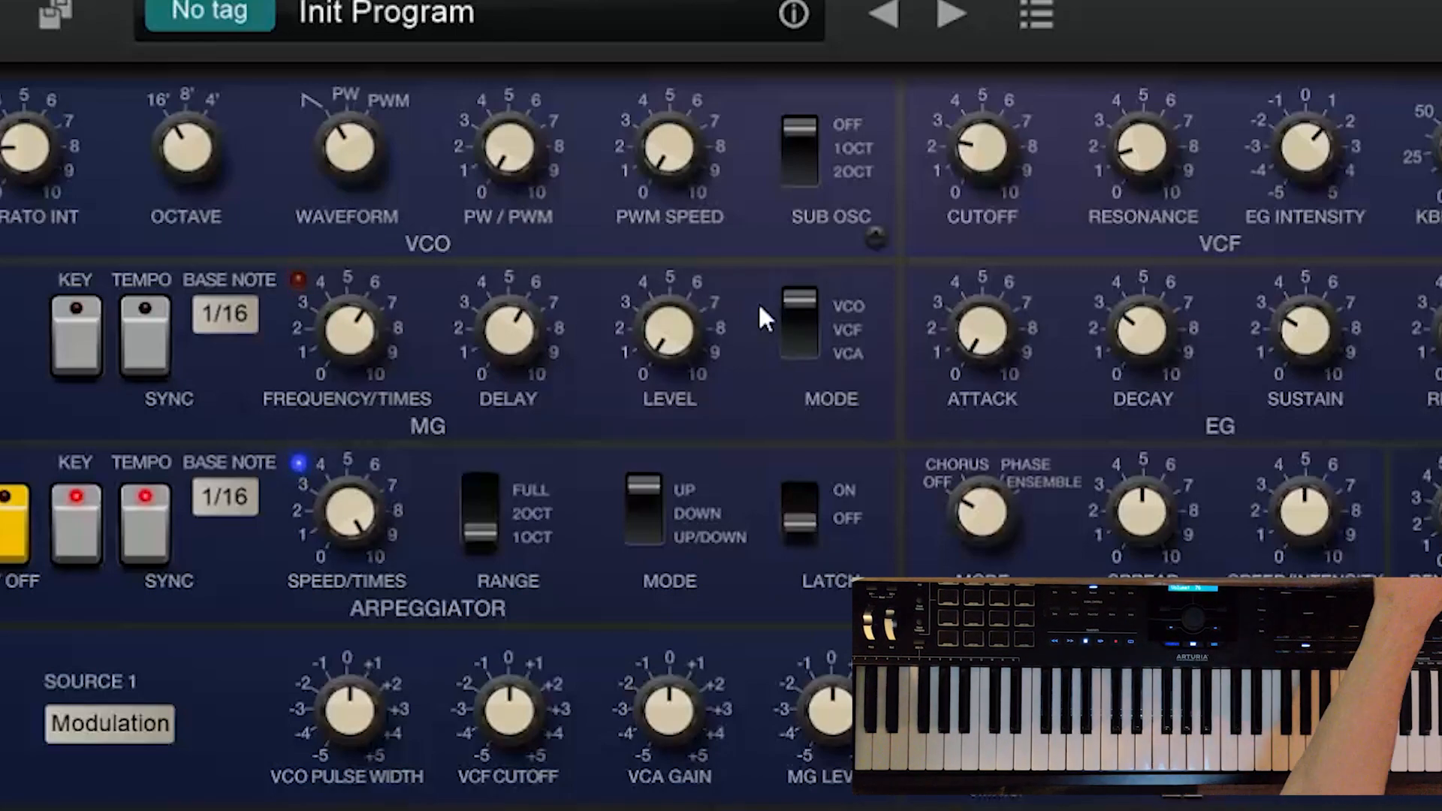
pyautogui.moveTo(664, 349)
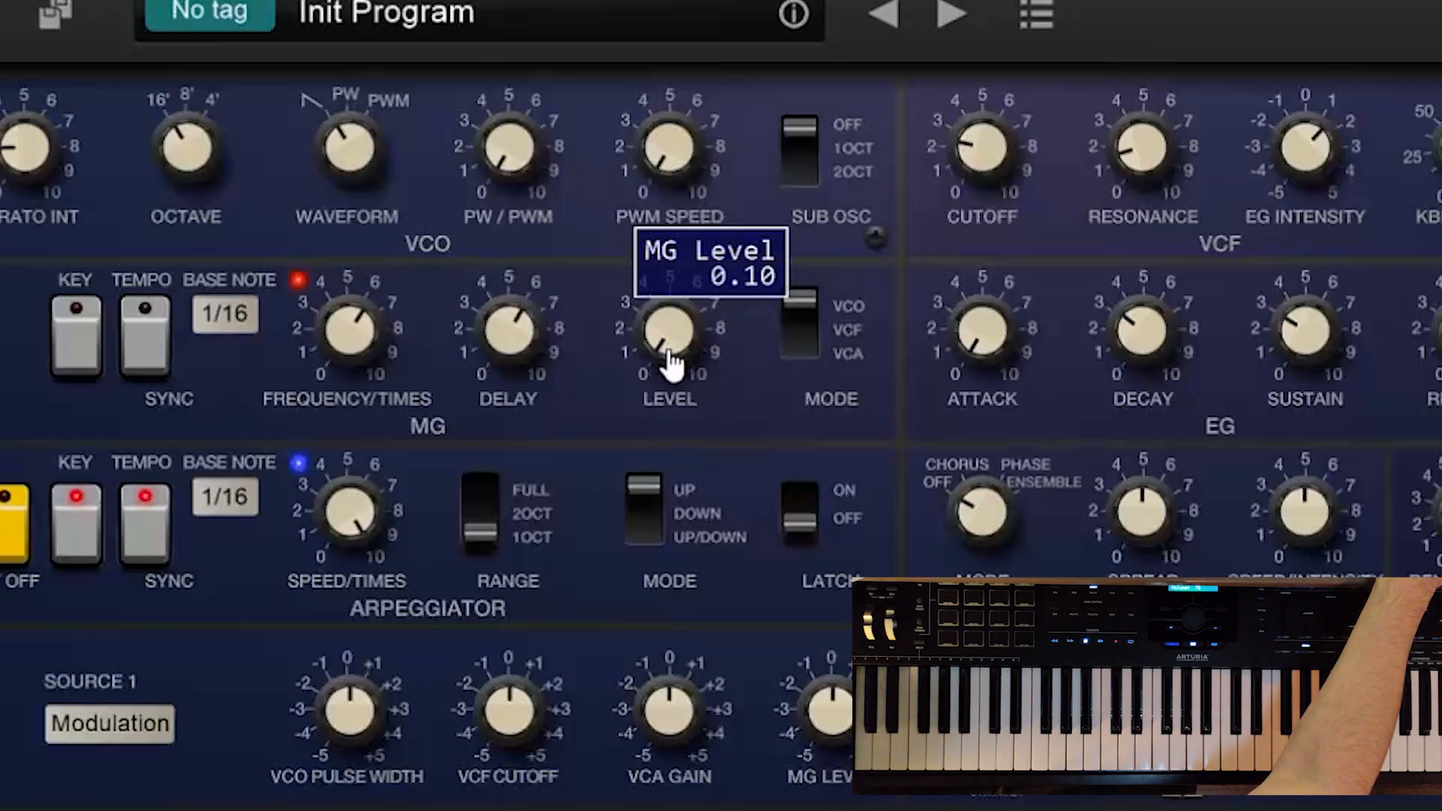
pyautogui.moveTo(671, 353); pyautogui.dragTo(665, 364)
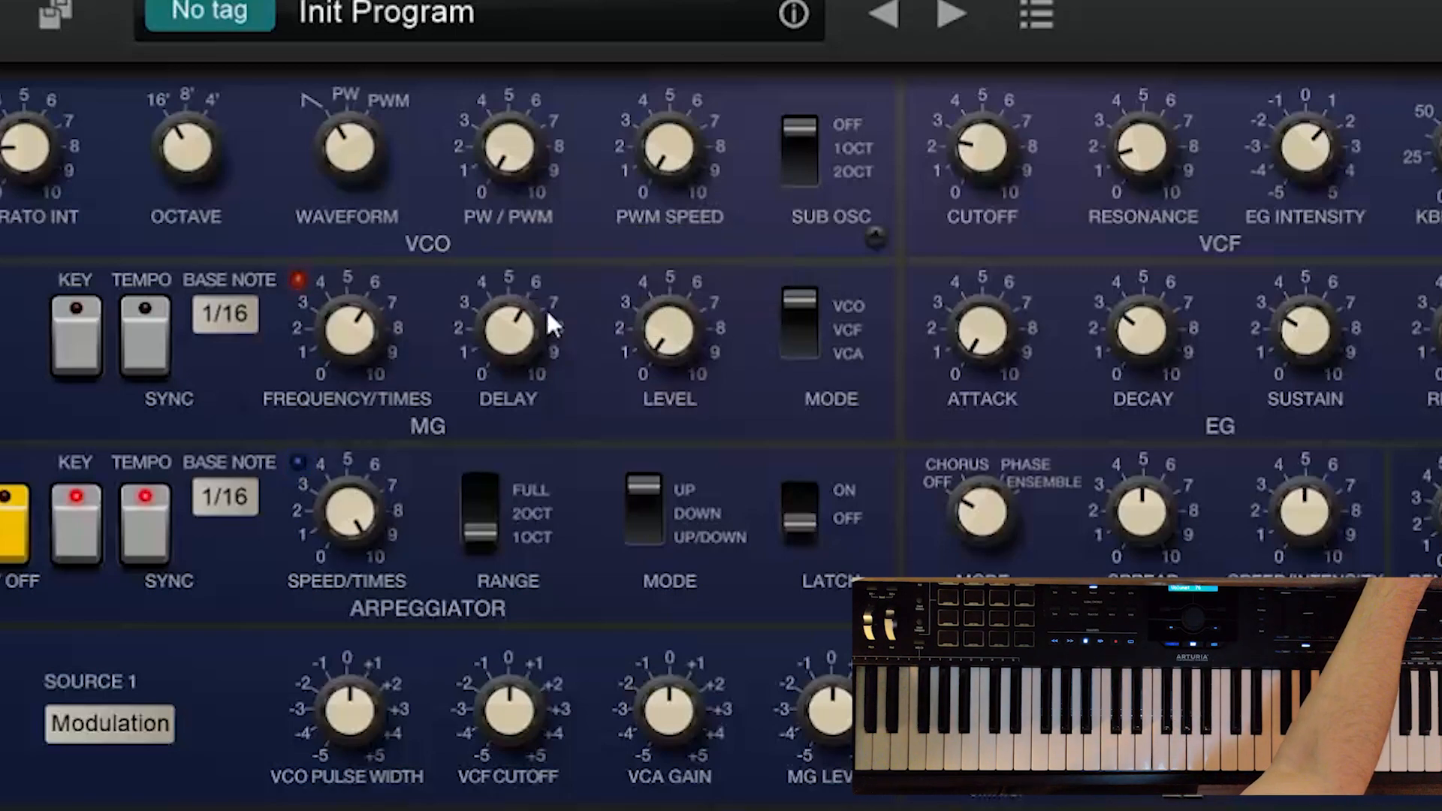
pyautogui.moveTo(535, 339)
pyautogui.moveTo(535, 339); pyautogui.dragTo(535, 350)
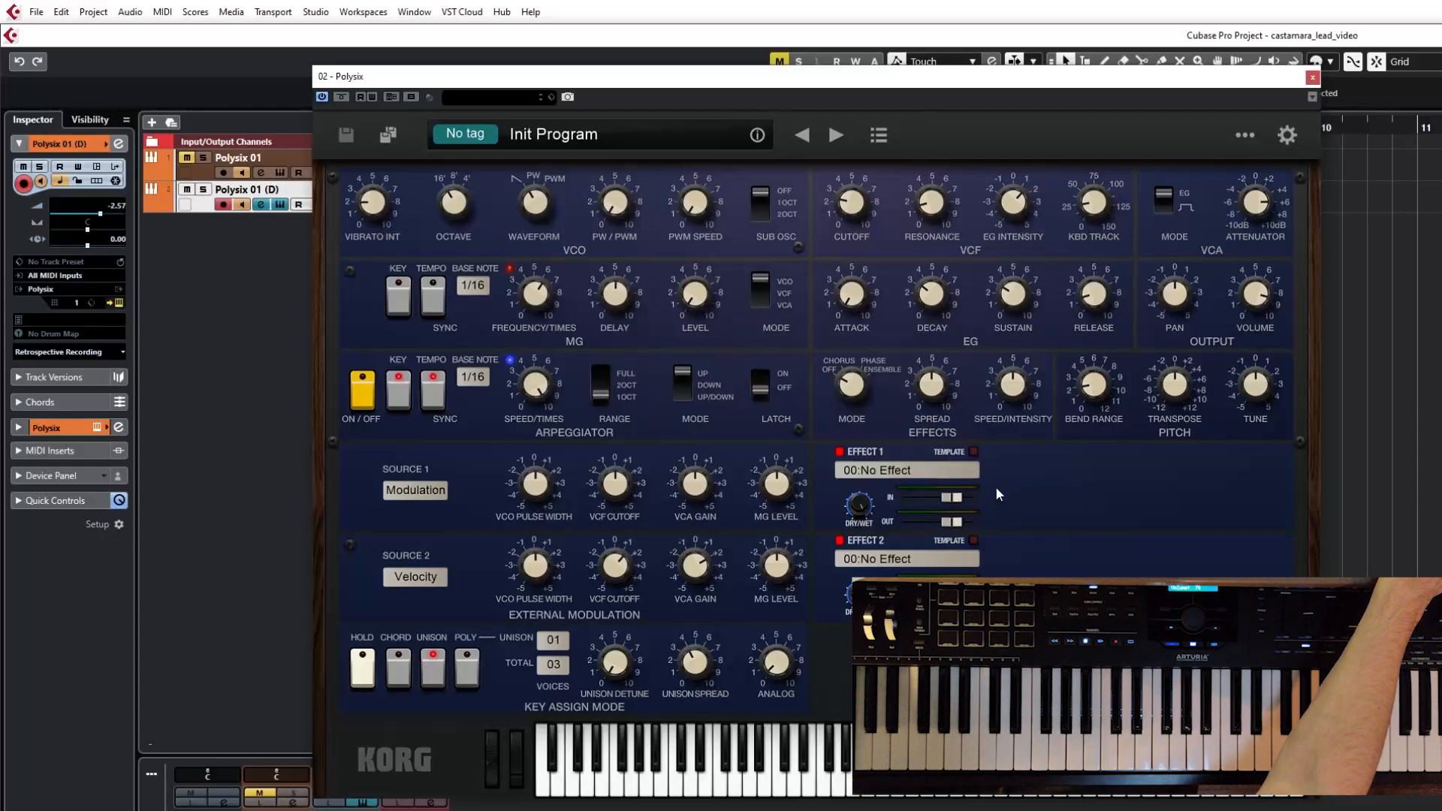
# - Load 01: Dynamic Compressor into Effect 1 with an attack of 15.52 ms and an output level of 40
pyautogui.click(905, 472)
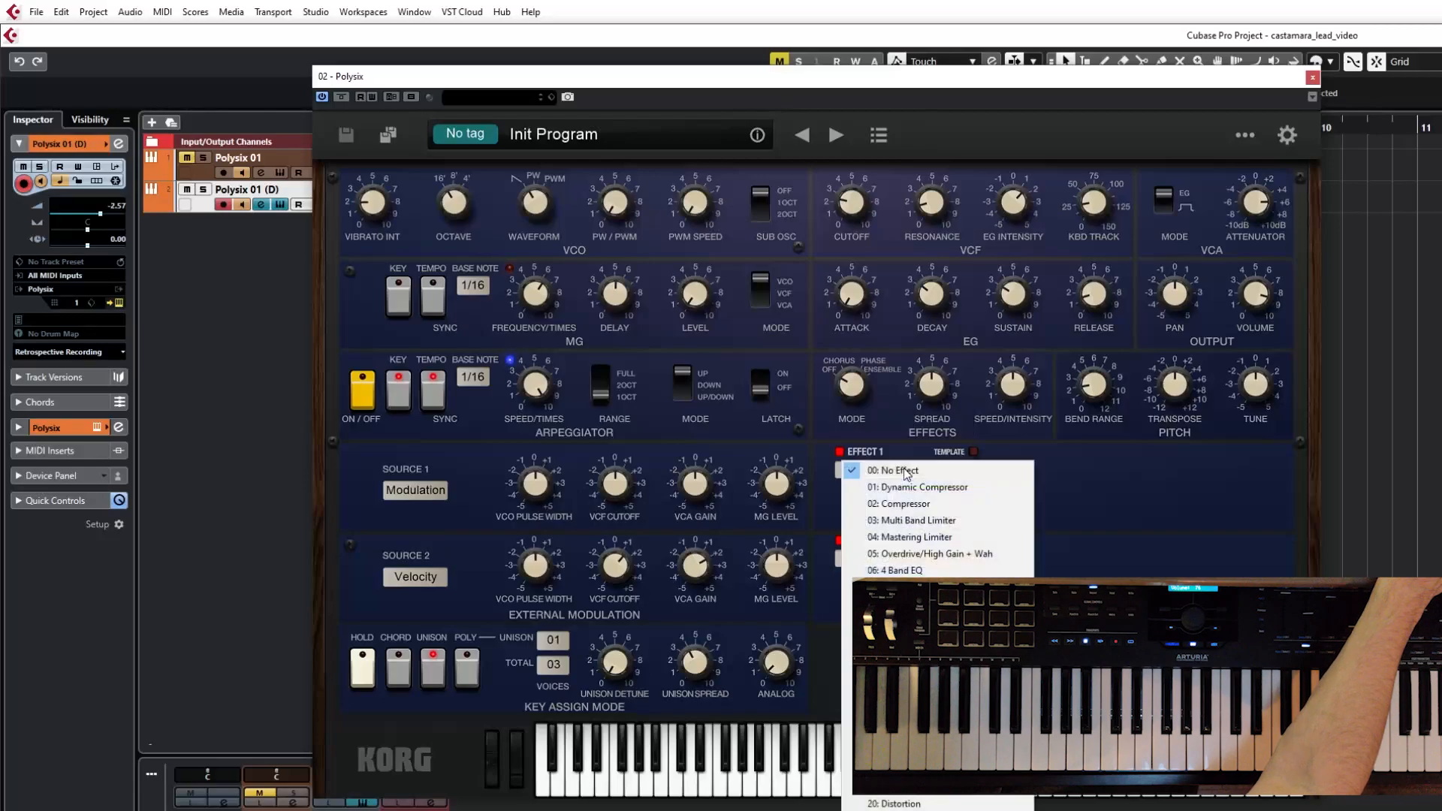
pyautogui.click(958, 489)
pyautogui.moveTo(1039, 518)
pyautogui.moveTo(1096, 472)
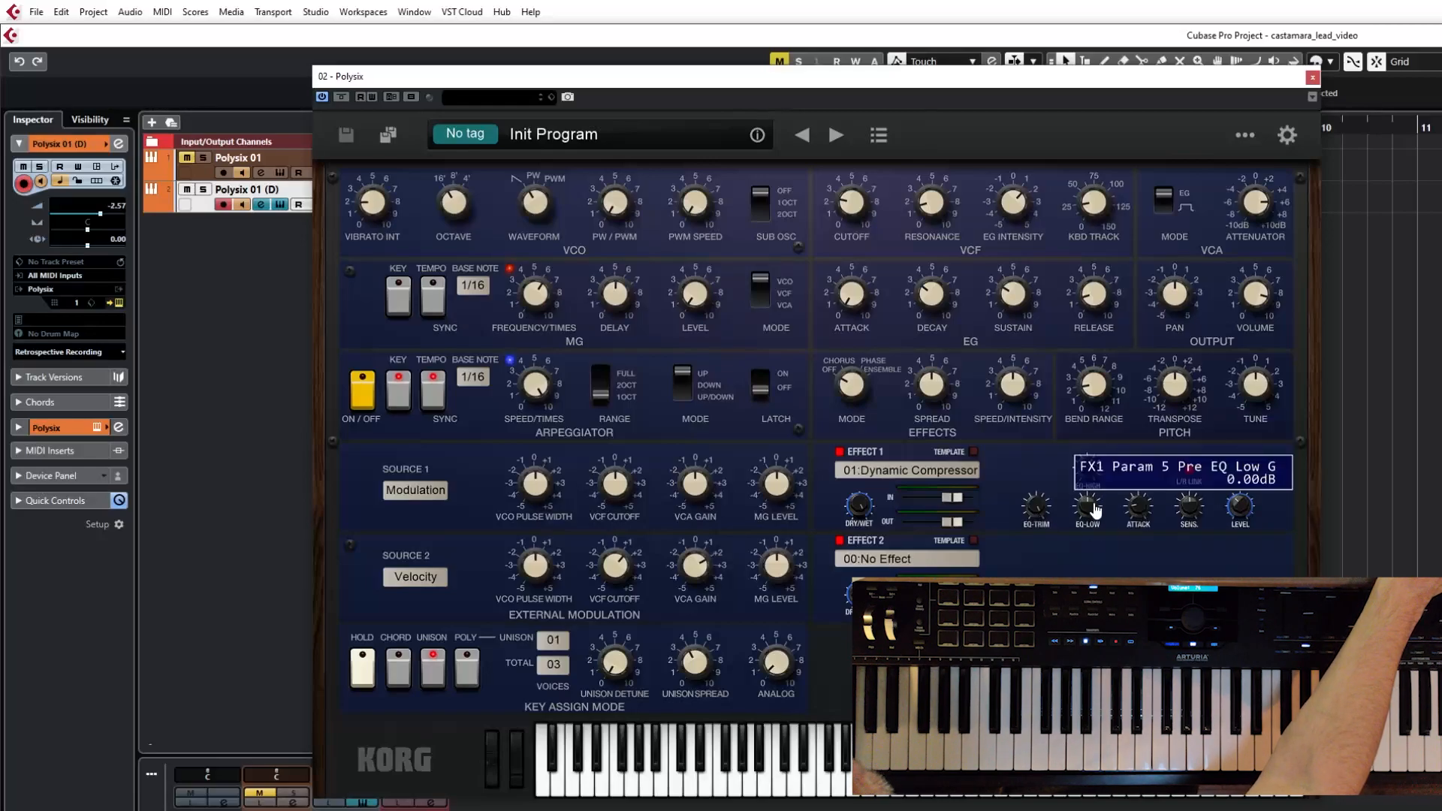
pyautogui.moveTo(1142, 509)
pyautogui.scroll(3, 1141, 509)
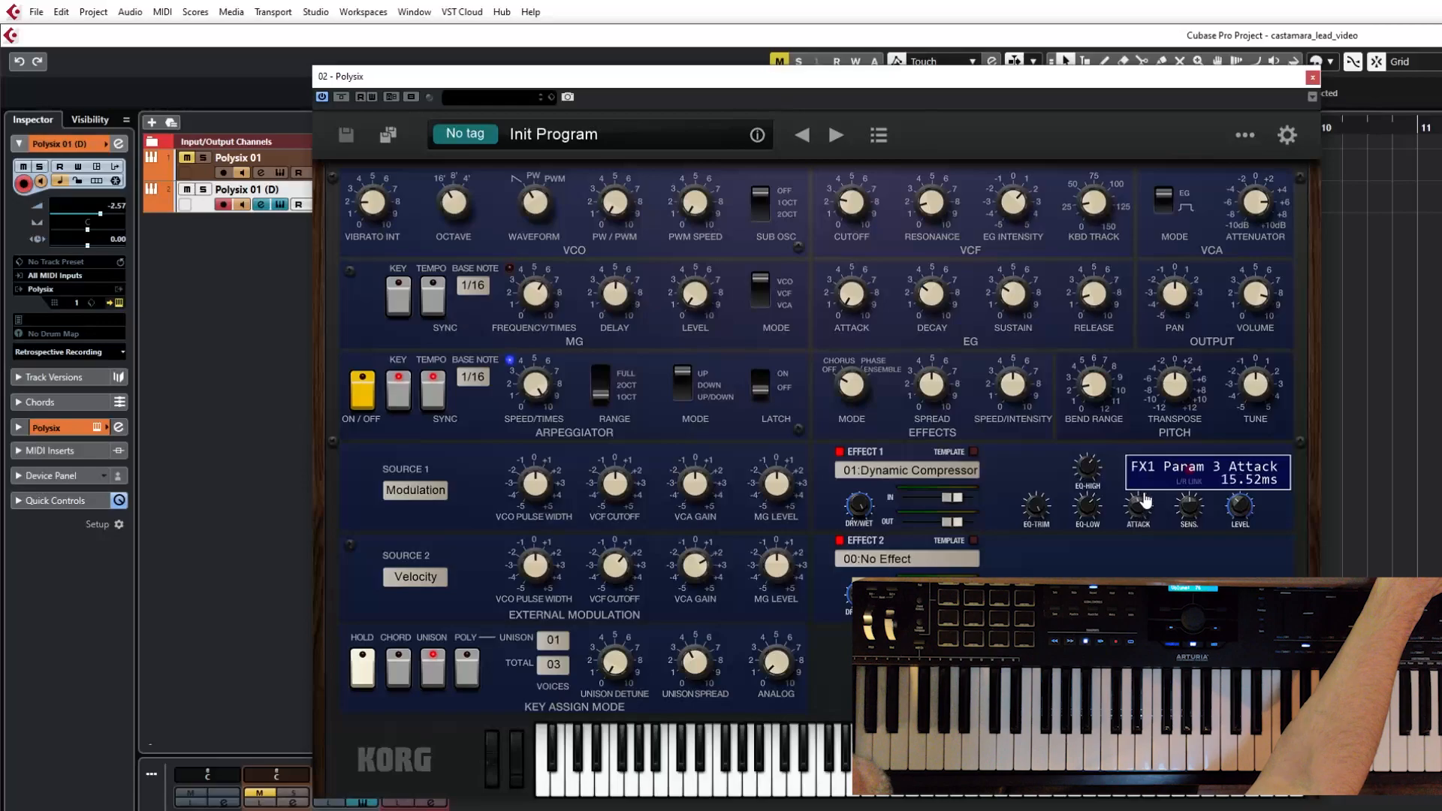
pyautogui.moveTo(1256, 505)
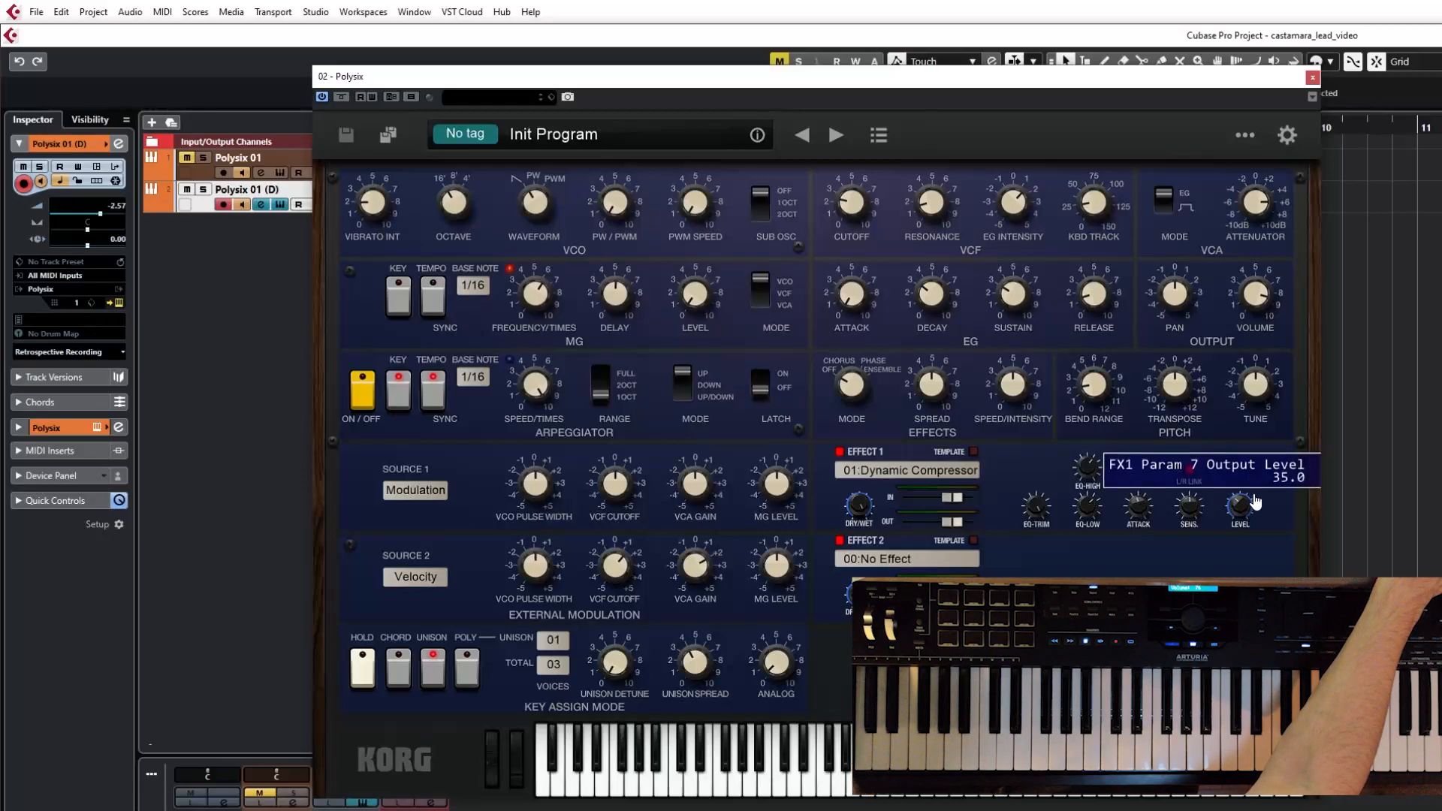
pyautogui.moveTo(1193, 511)
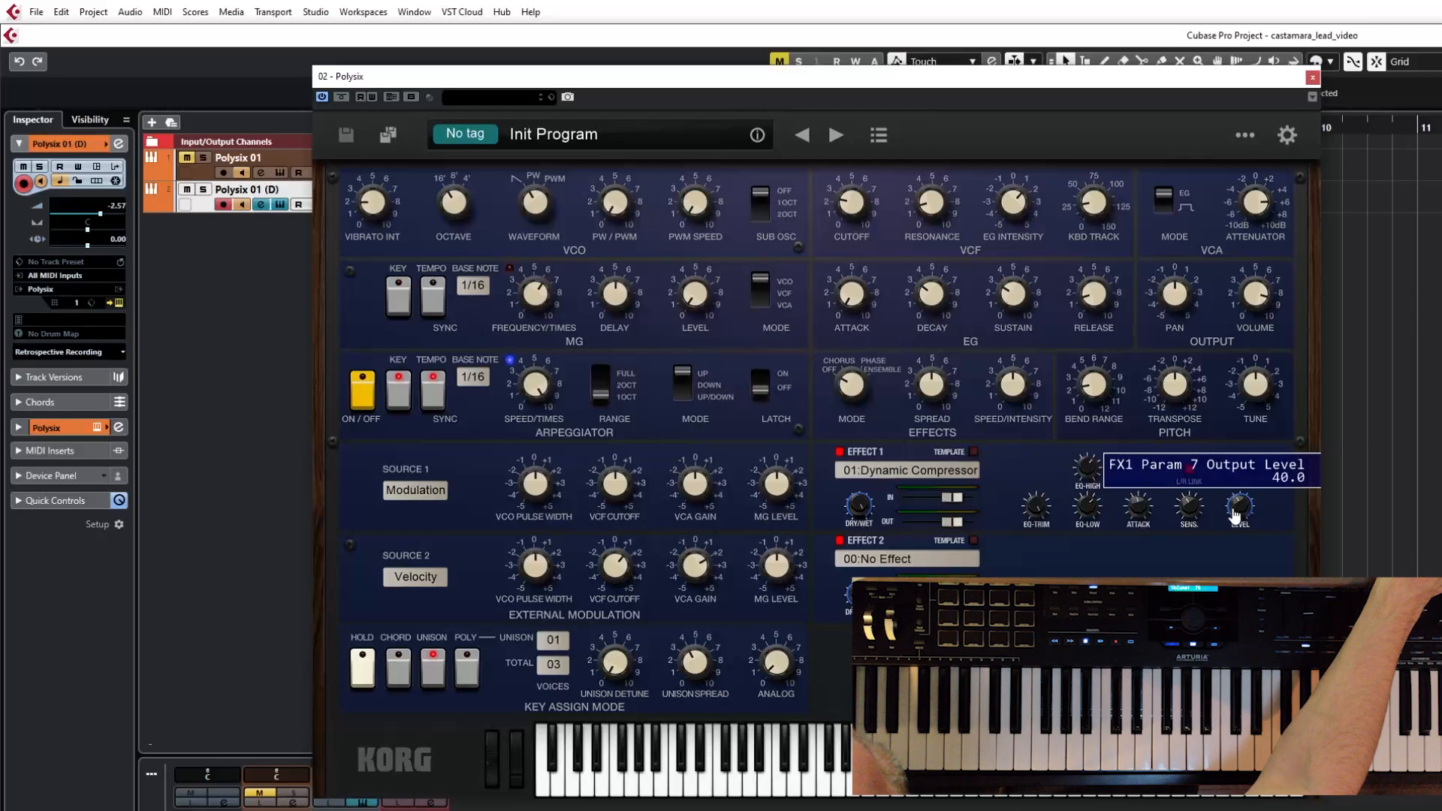
# - Fine-tune the output level of the Dynamic Compressor in Effect 1
pyautogui.scroll(-3, 1146, 509)
pyautogui.scroll(4, 1143, 511)
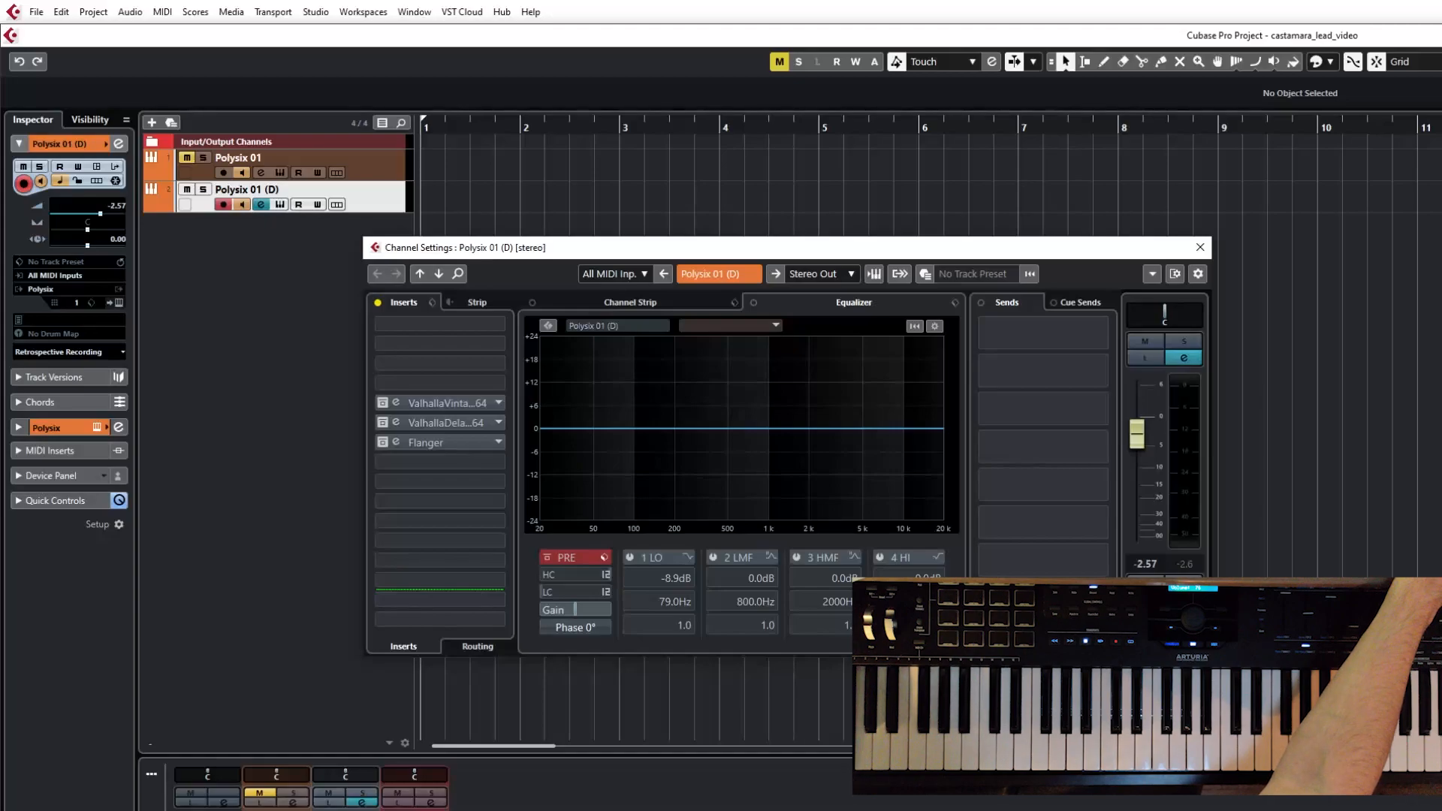
# - Show and switch on the ValhallaVintageVerb and ValhallaDelay inserts on the Polysix channel
pyautogui.moveTo(1441, 189); pyautogui.dragTo(806, 269)
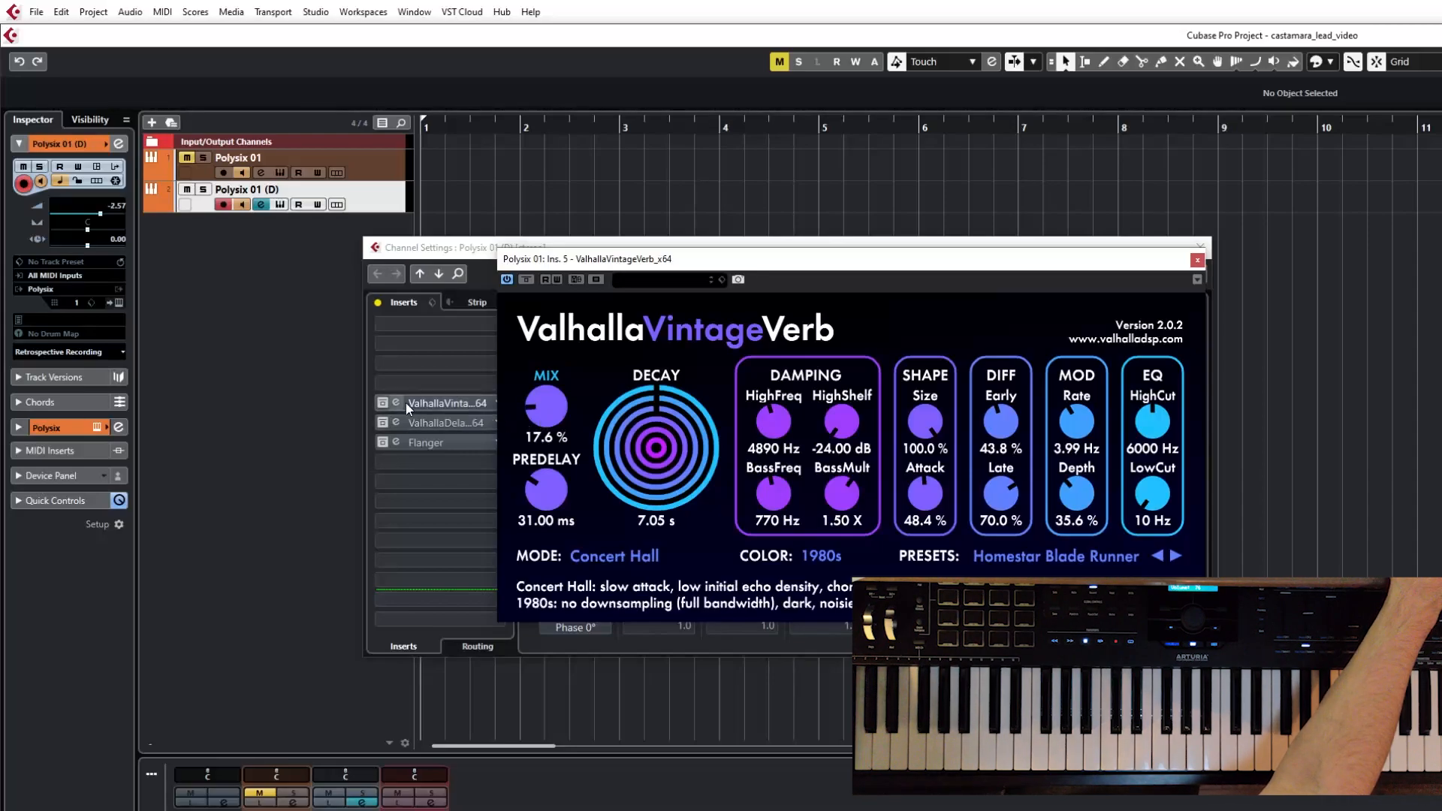
pyautogui.click(379, 405)
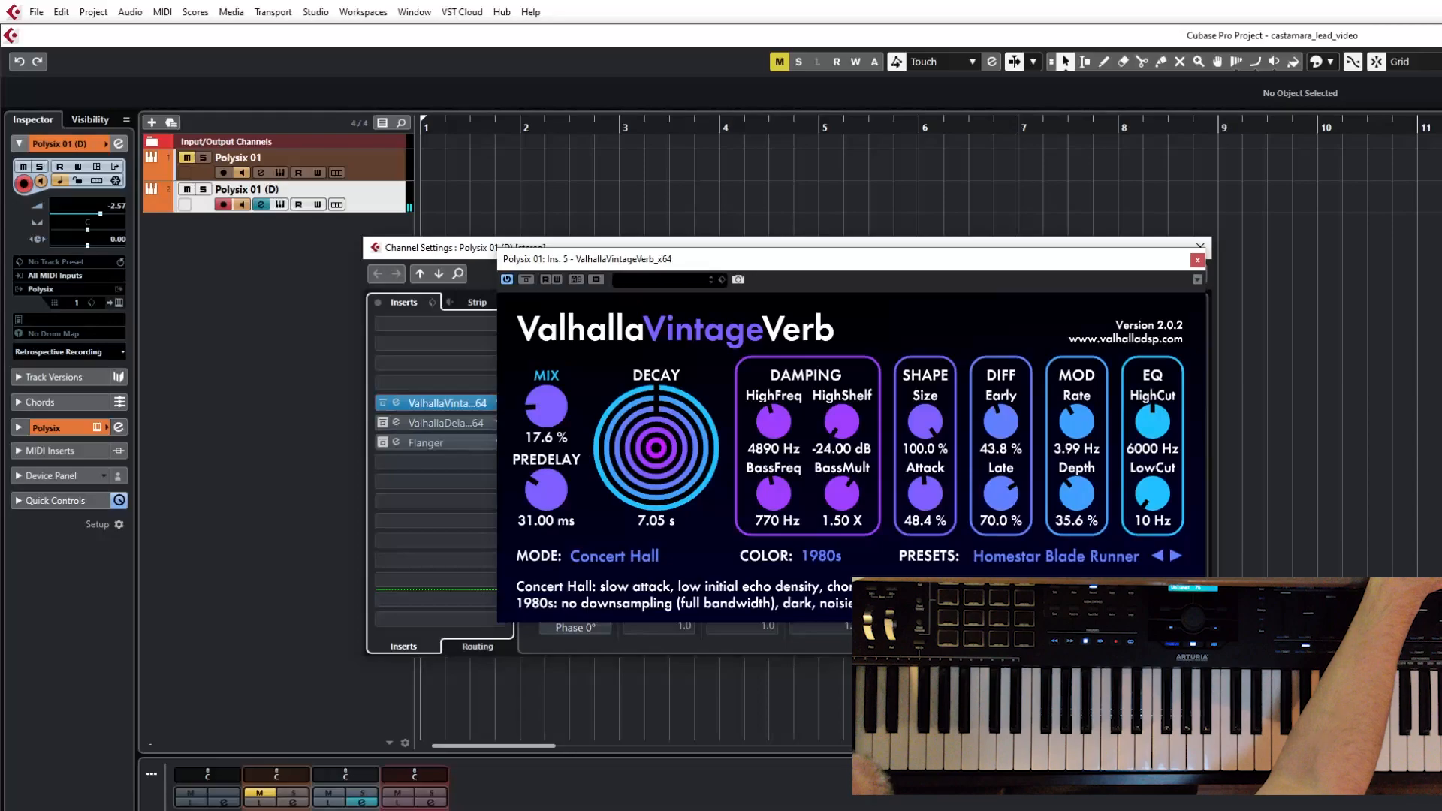
pyautogui.click(396, 423)
pyautogui.moveTo(741, 367); pyautogui.dragTo(684, 341)
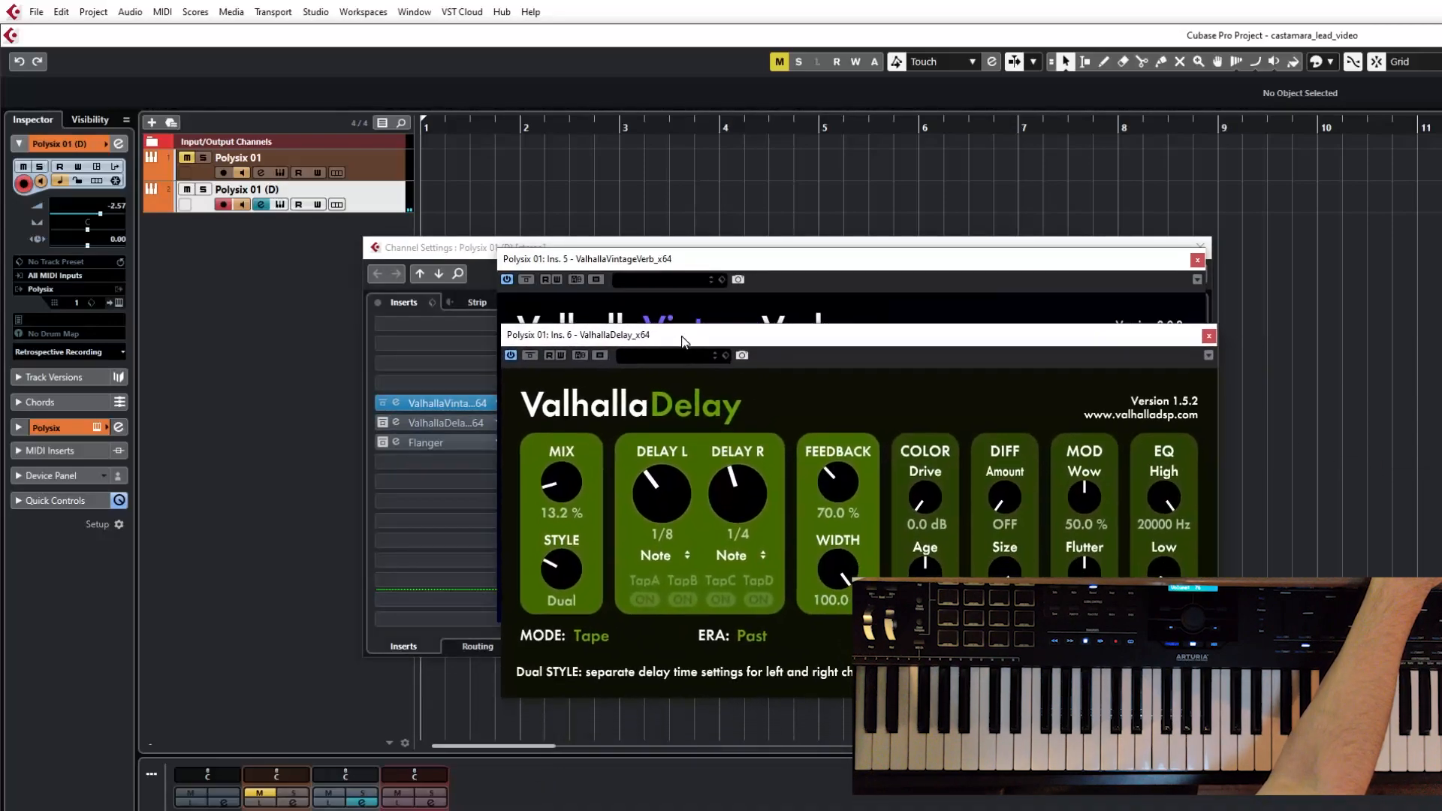
pyautogui.click(382, 424)
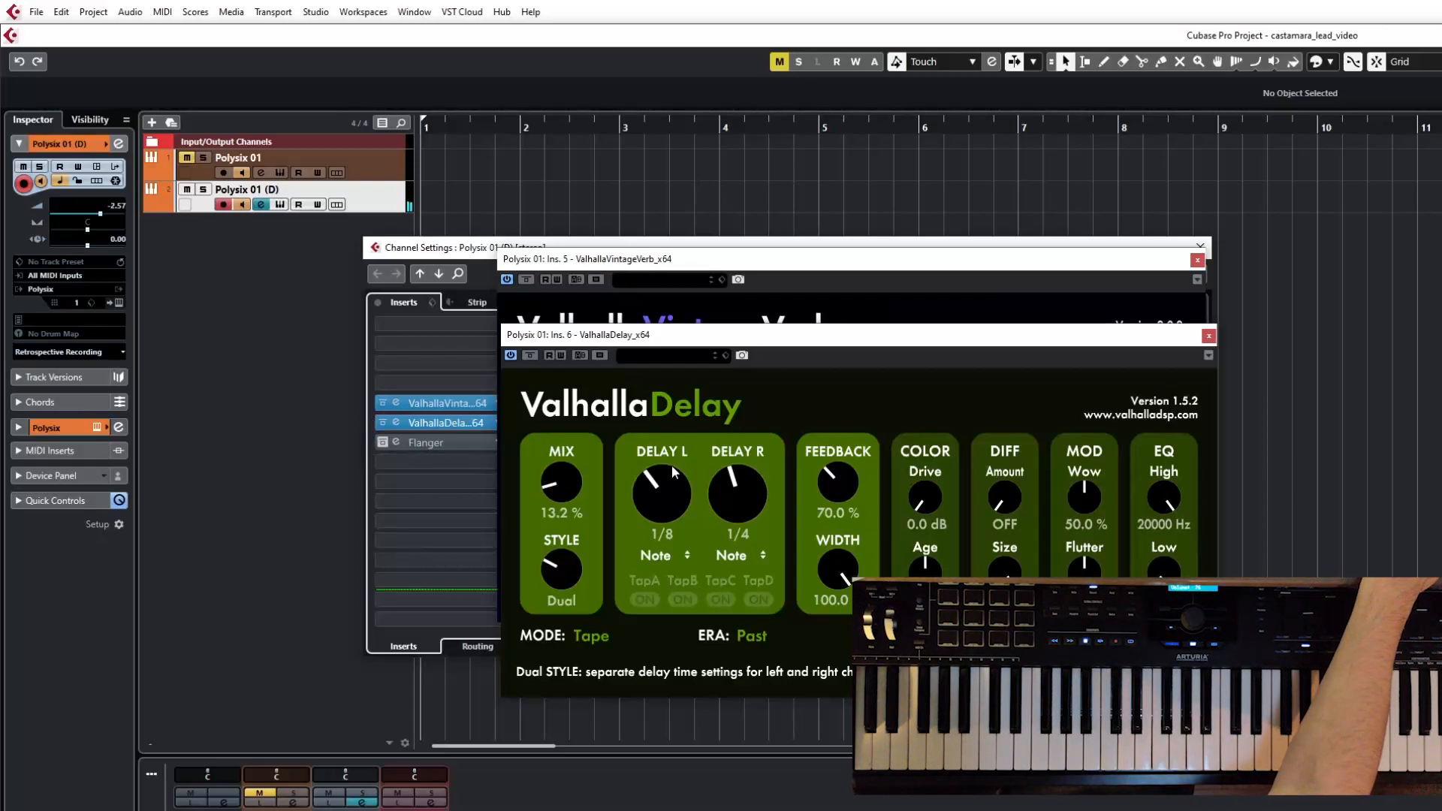
# - Open the Flanger insert, switch it on and set its mix to 15%
pyautogui.click(396, 442)
pyautogui.moveTo(894, 477); pyautogui.dragTo(814, 438)
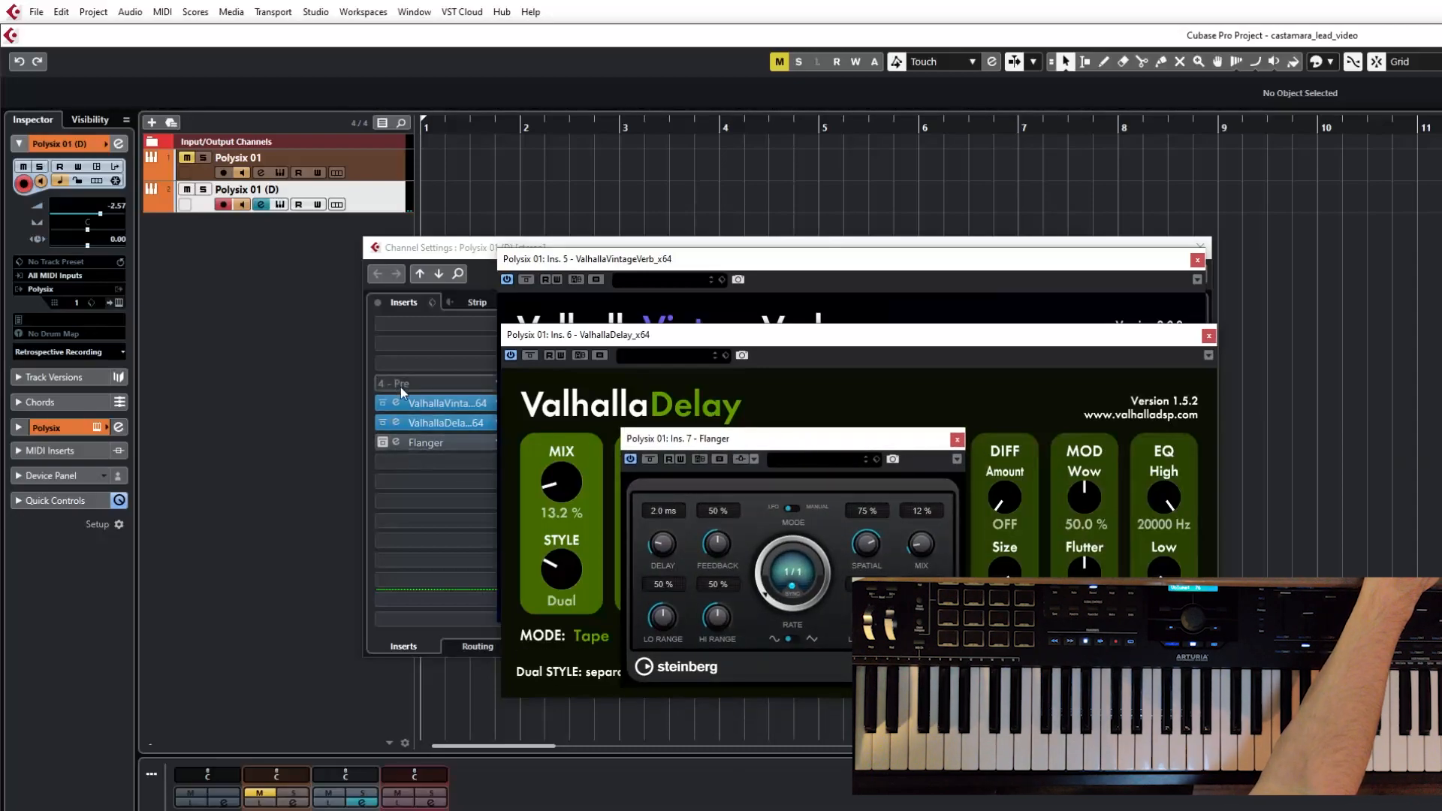
pyautogui.click(383, 444)
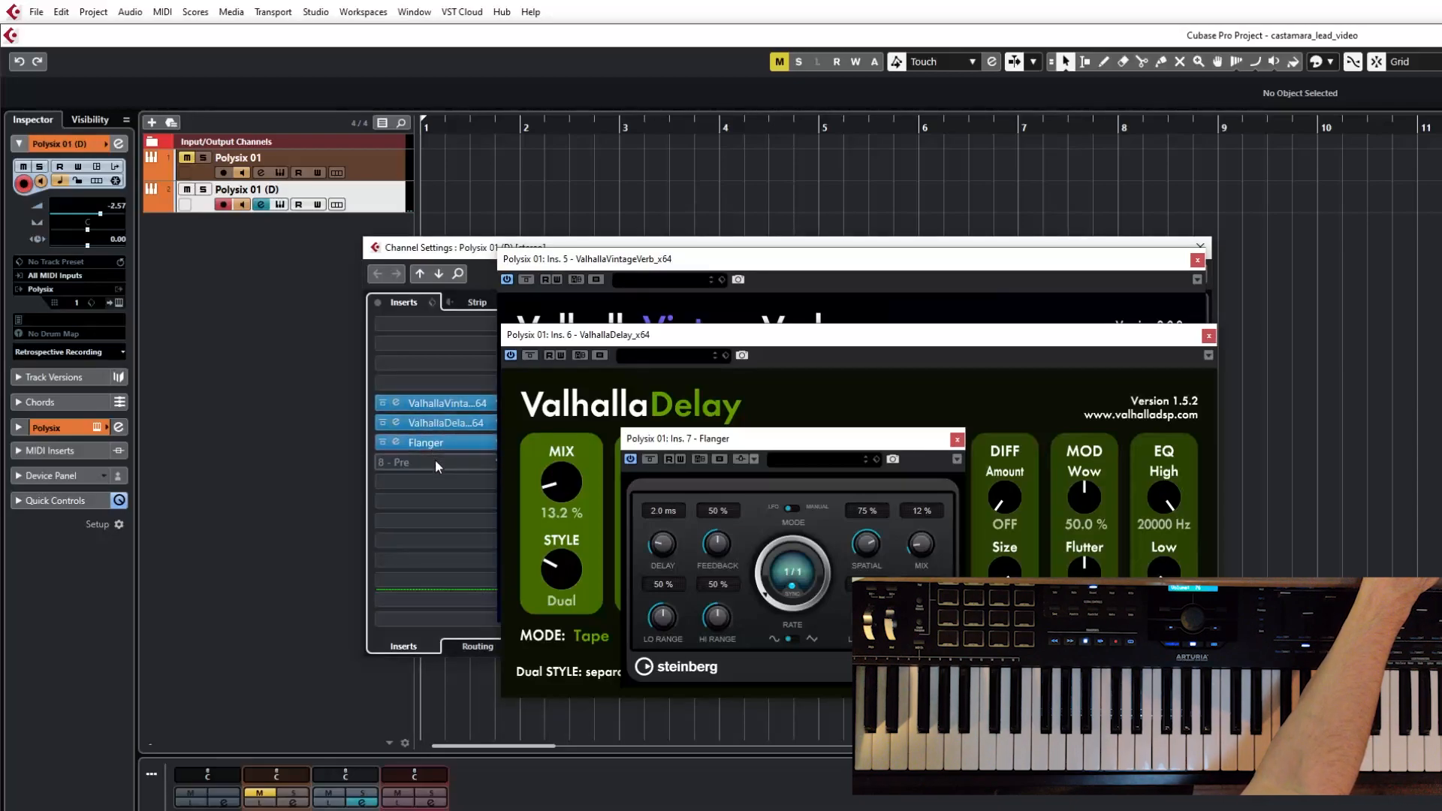
pyautogui.moveTo(916, 550); pyautogui.dragTo(916, 548)
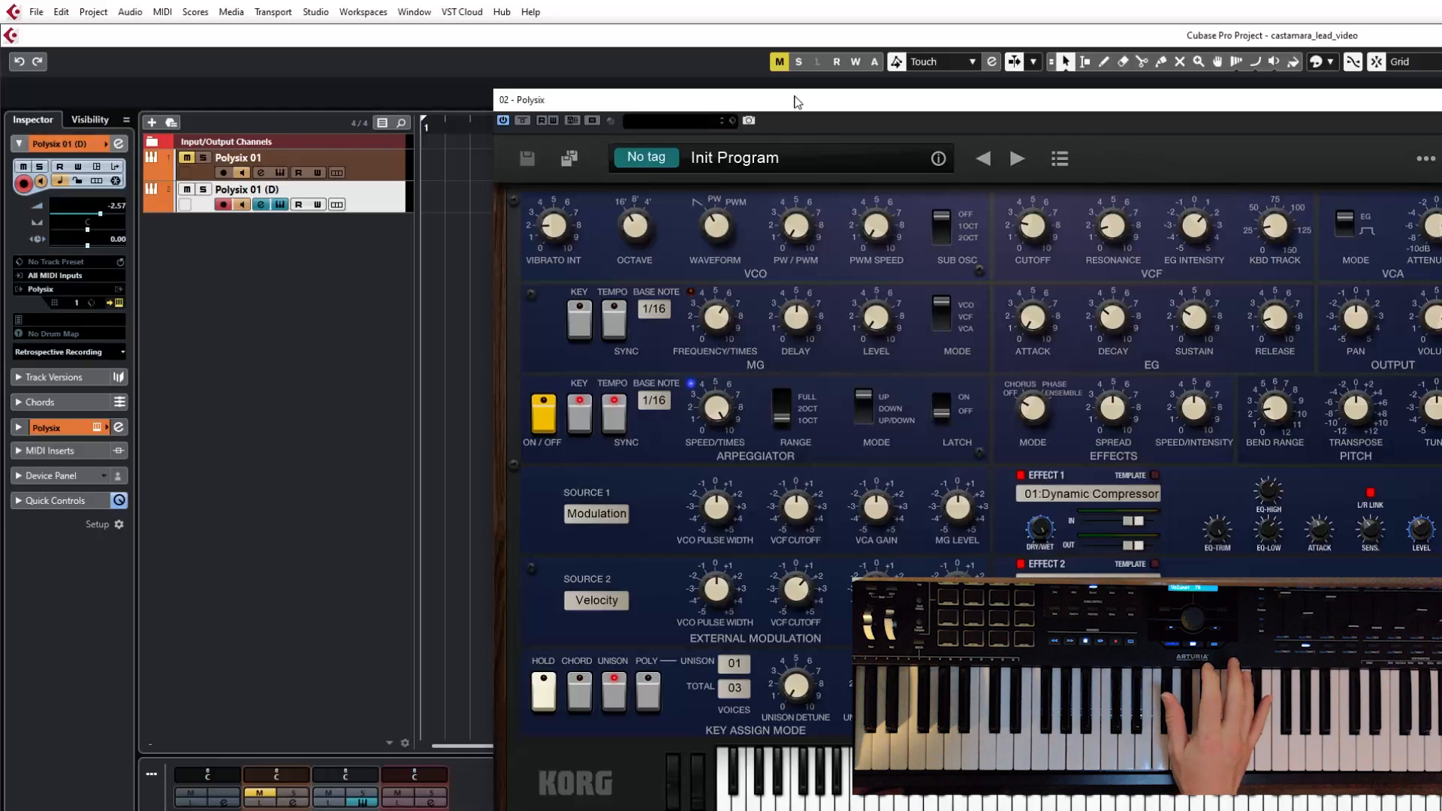
# - Switch the Polysix key assign mode to Poly
pyautogui.click(650, 687)
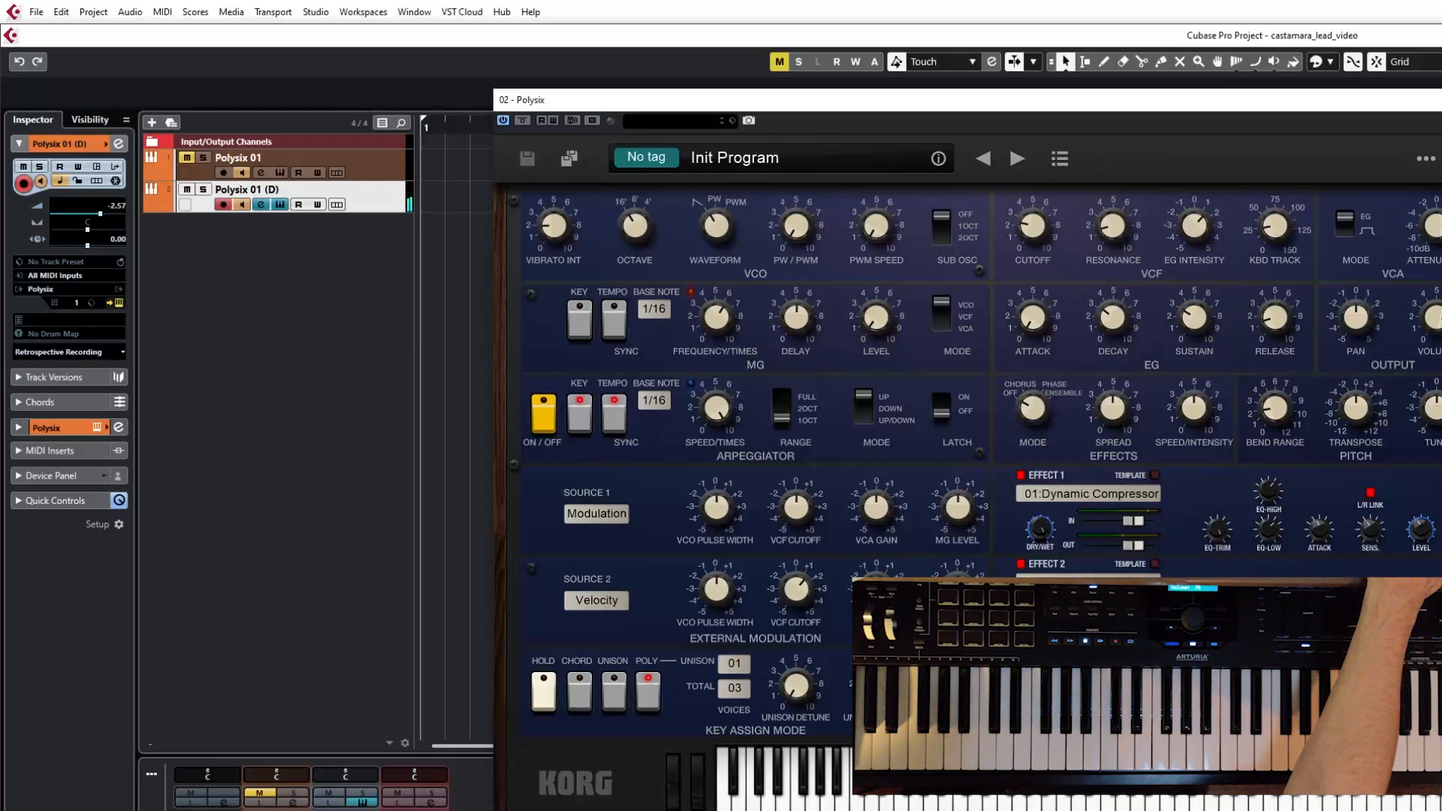
# - Bypass the reverb, delay and flanger inserts on the Polysix channel and return to the synth's editor
pyautogui.click(363, 802)
pyautogui.click(362, 802)
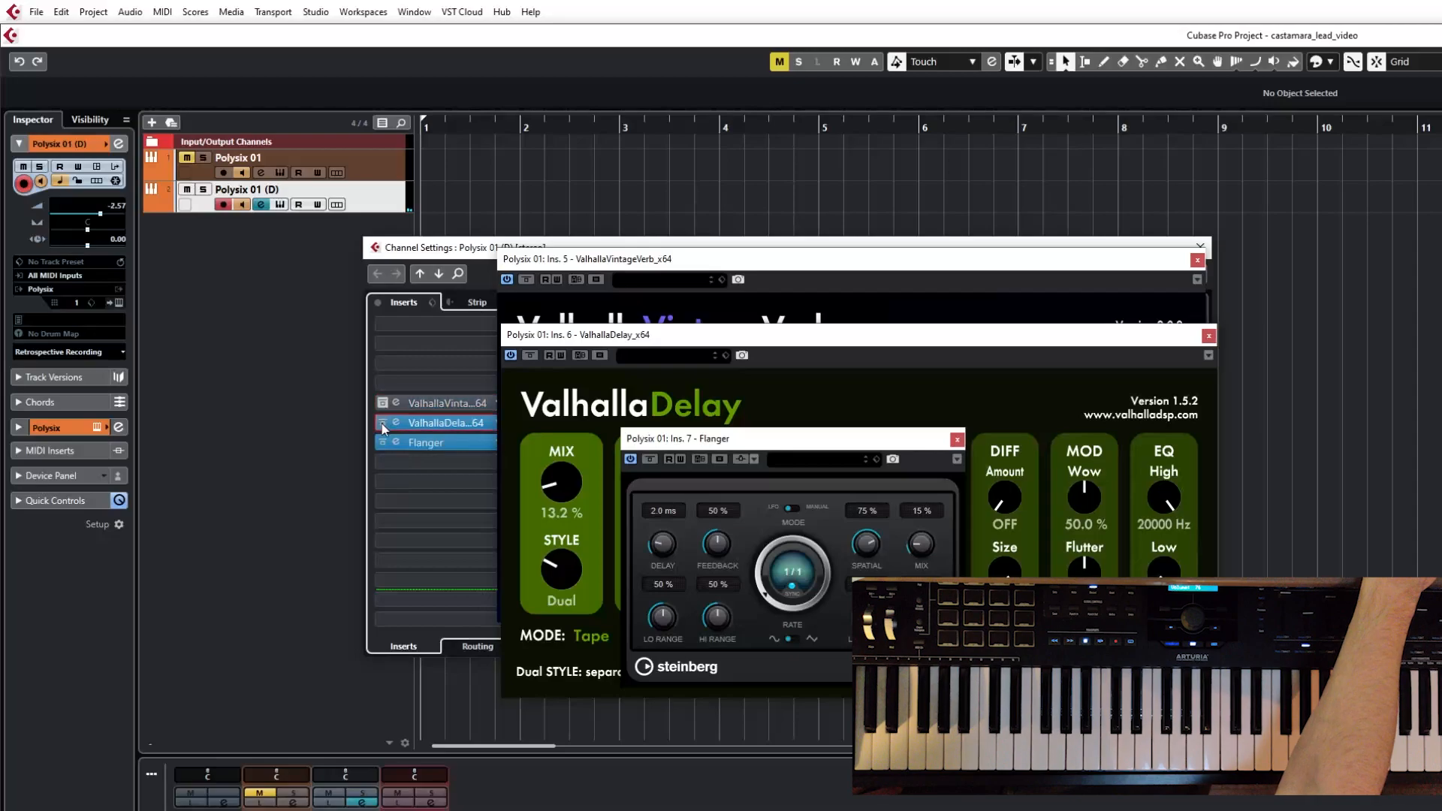
pyautogui.click(382, 423)
pyautogui.click(383, 443)
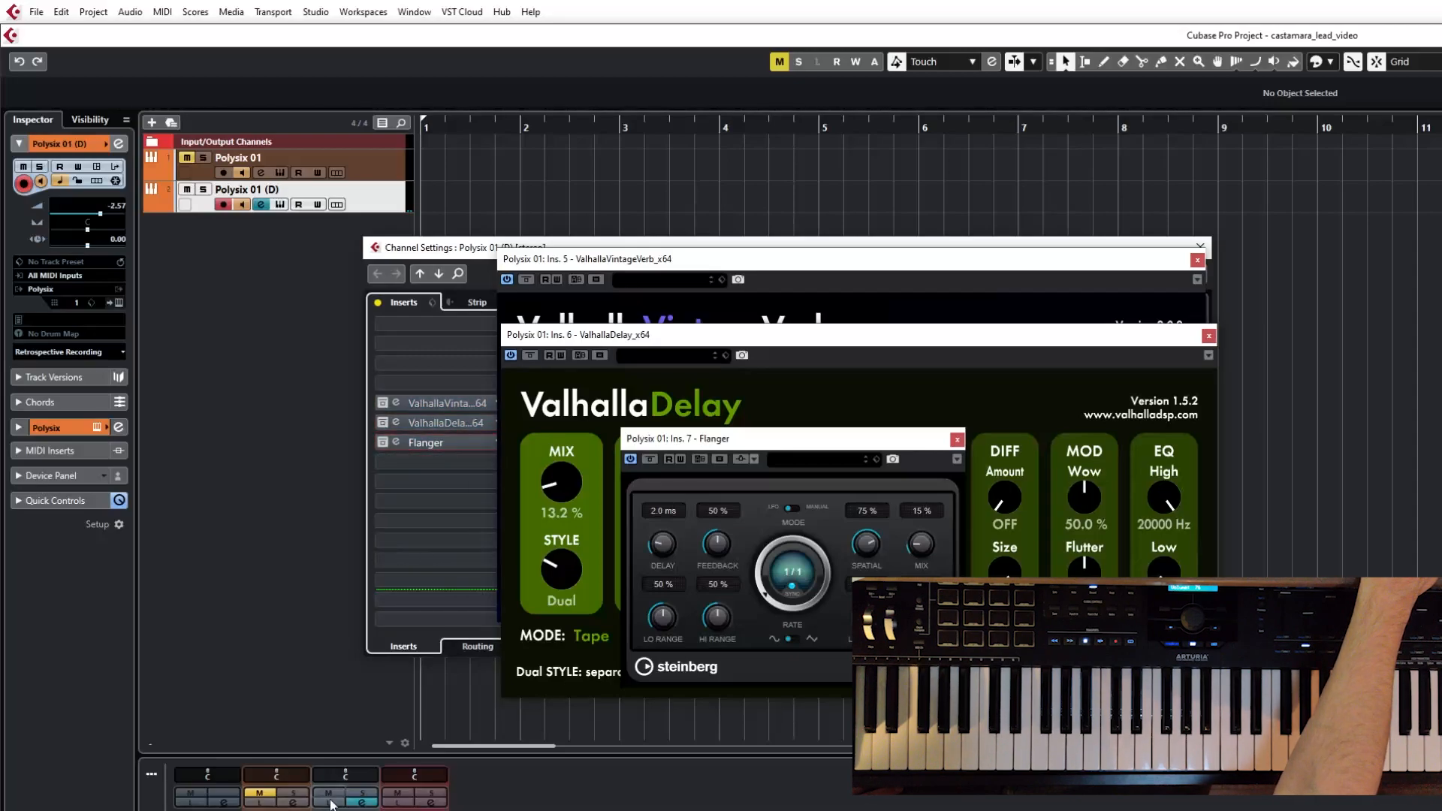
pyautogui.click(363, 802)
pyautogui.click(281, 205)
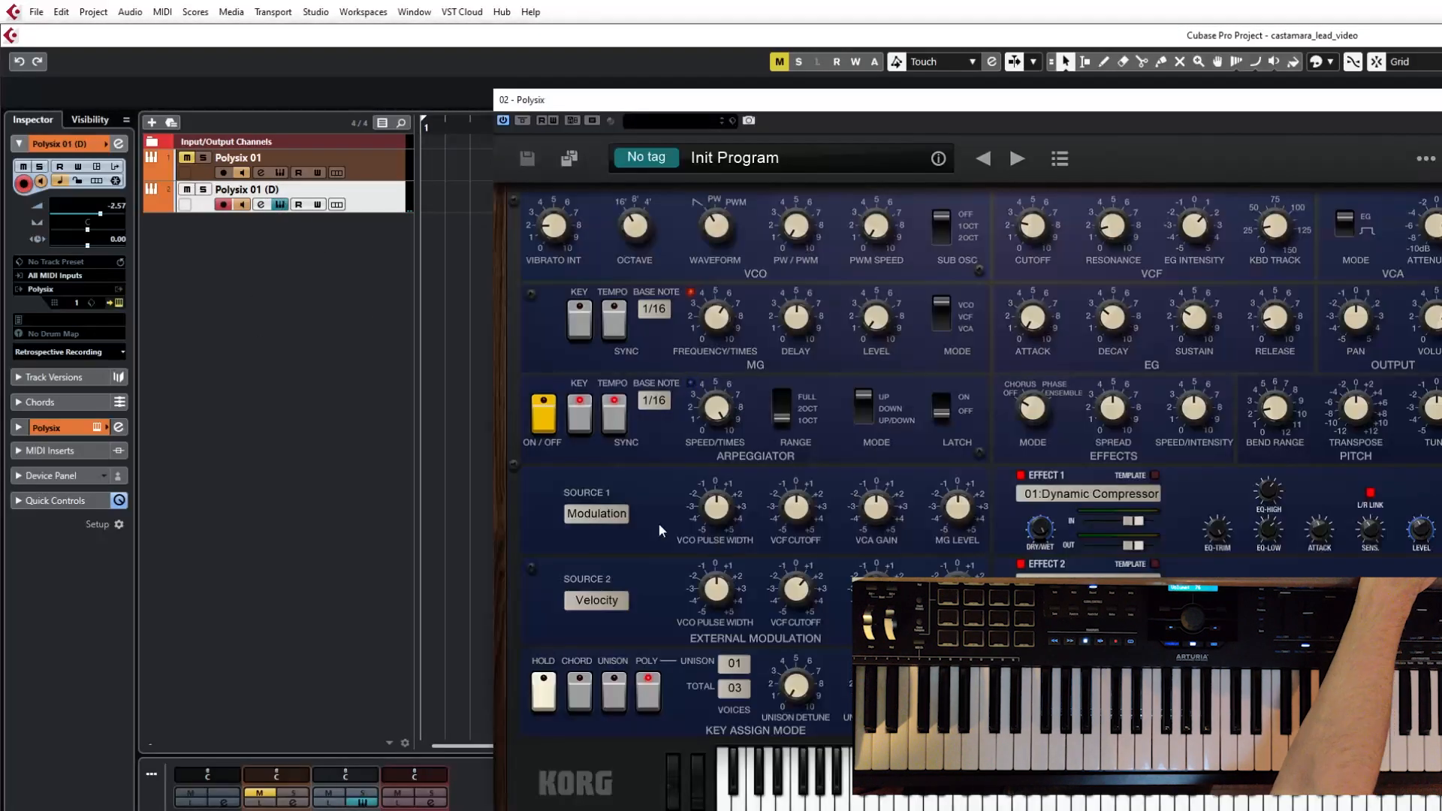